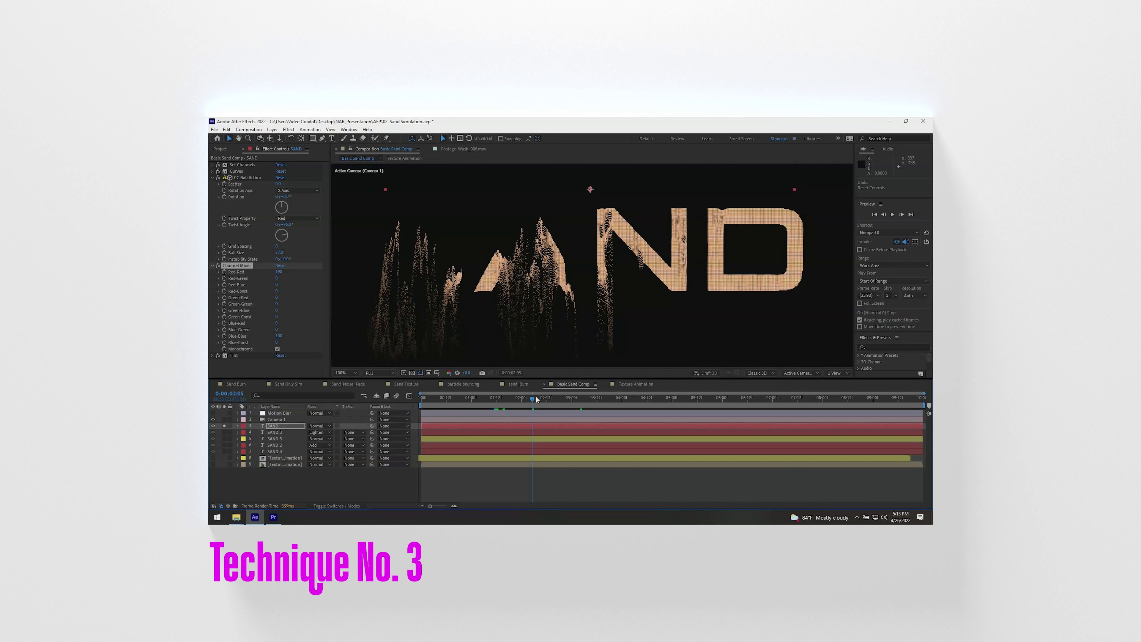
# Step: Apply CC Ball Action to the PONCH text with grid spacing 3 and ball size 31
pyautogui.click(224, 445)
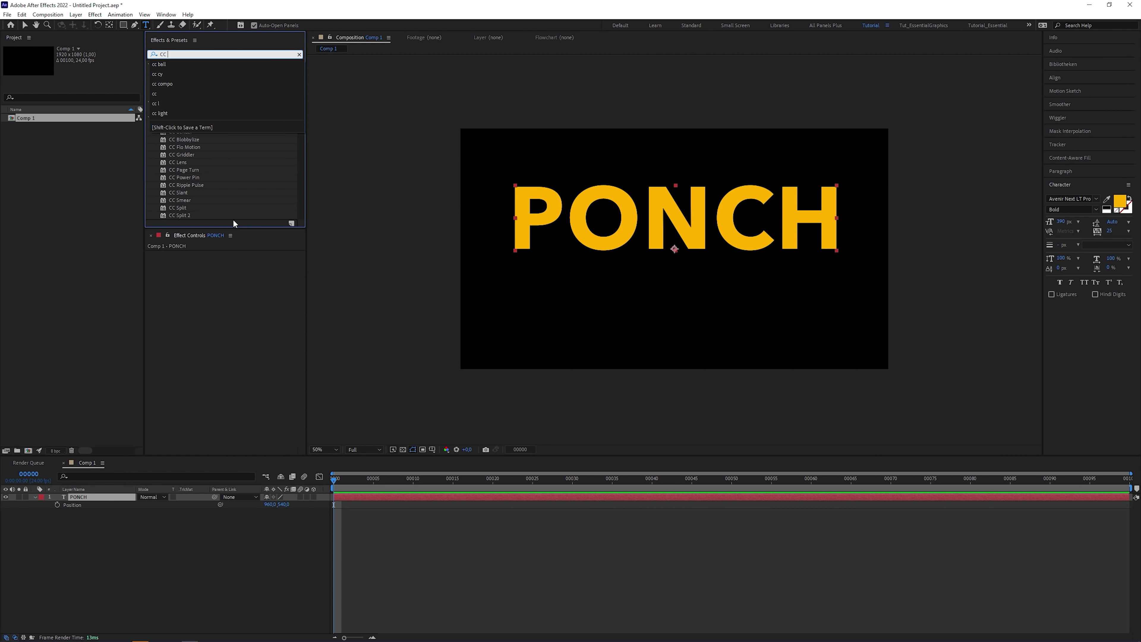
pyautogui.write('ball')
pyautogui.moveTo(189, 71); pyautogui.dragTo(99, 497)
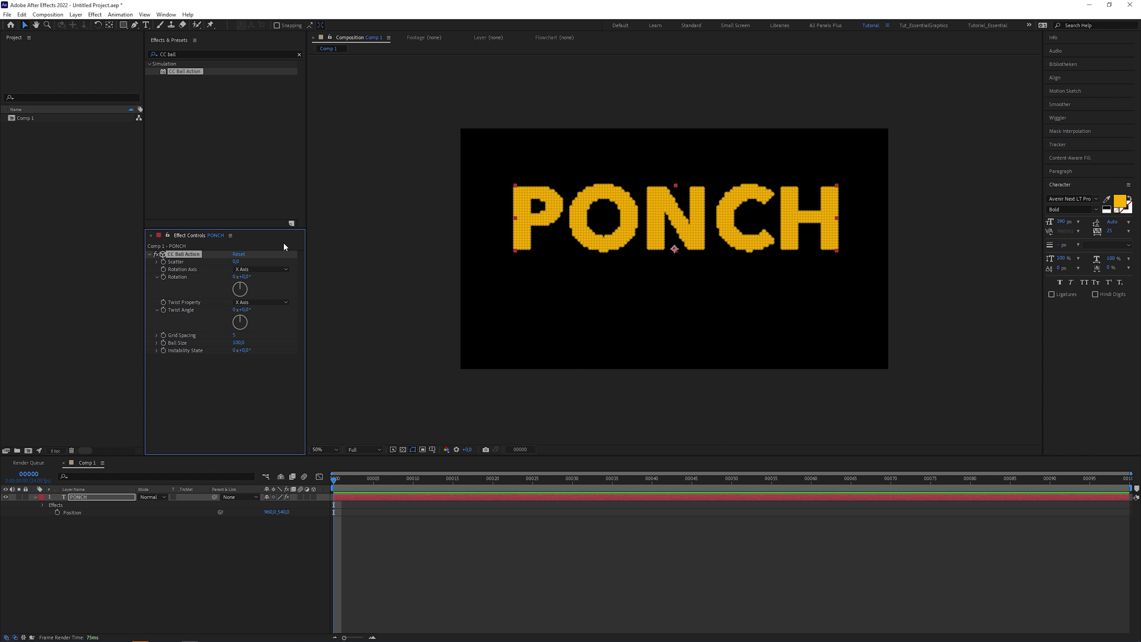
pyautogui.moveTo(238, 342); pyautogui.dragTo(204, 339)
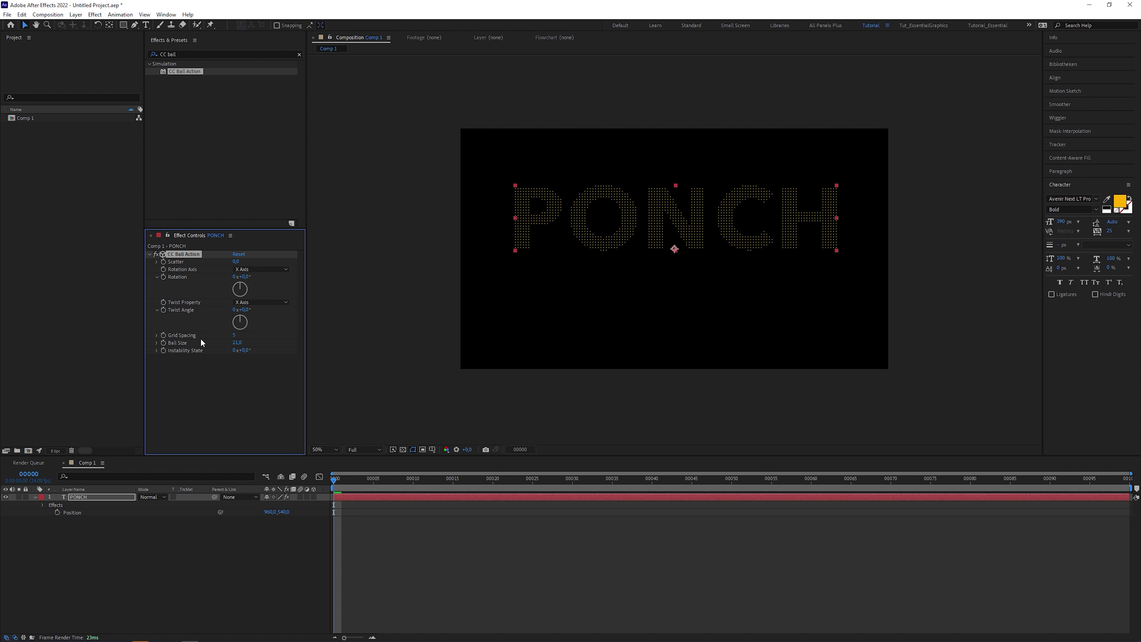
pyautogui.moveTo(237, 310); pyautogui.dragTo(290, 348)
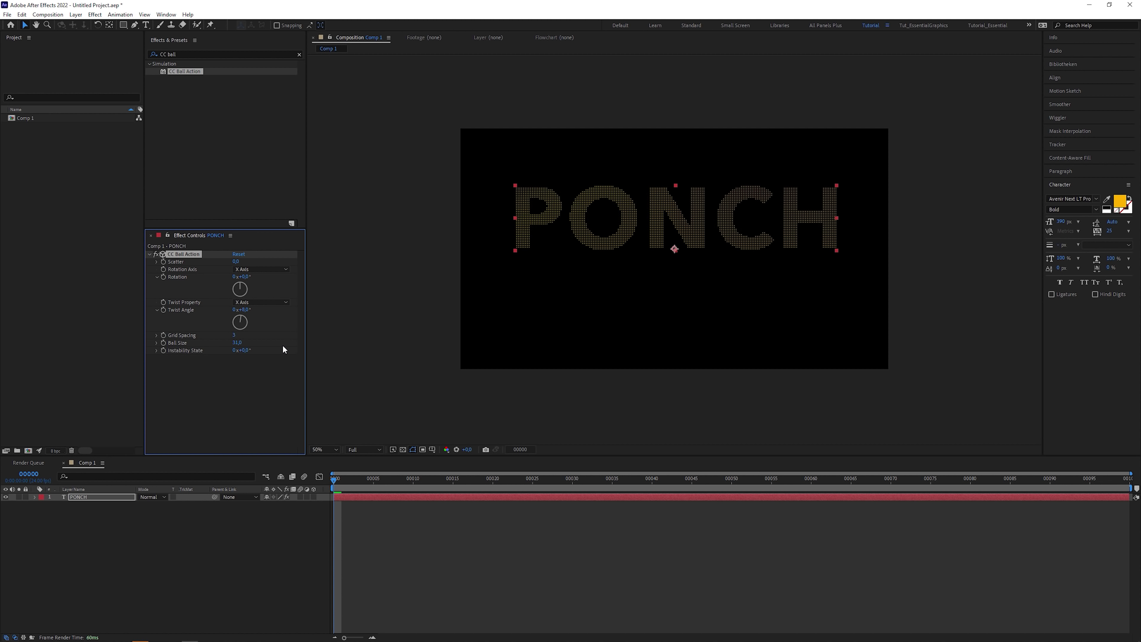
# Step: Create a white solid and a black solid in the comp
pyautogui.hotkey('ctrl', 'y')
pyautogui.click(583, 395)
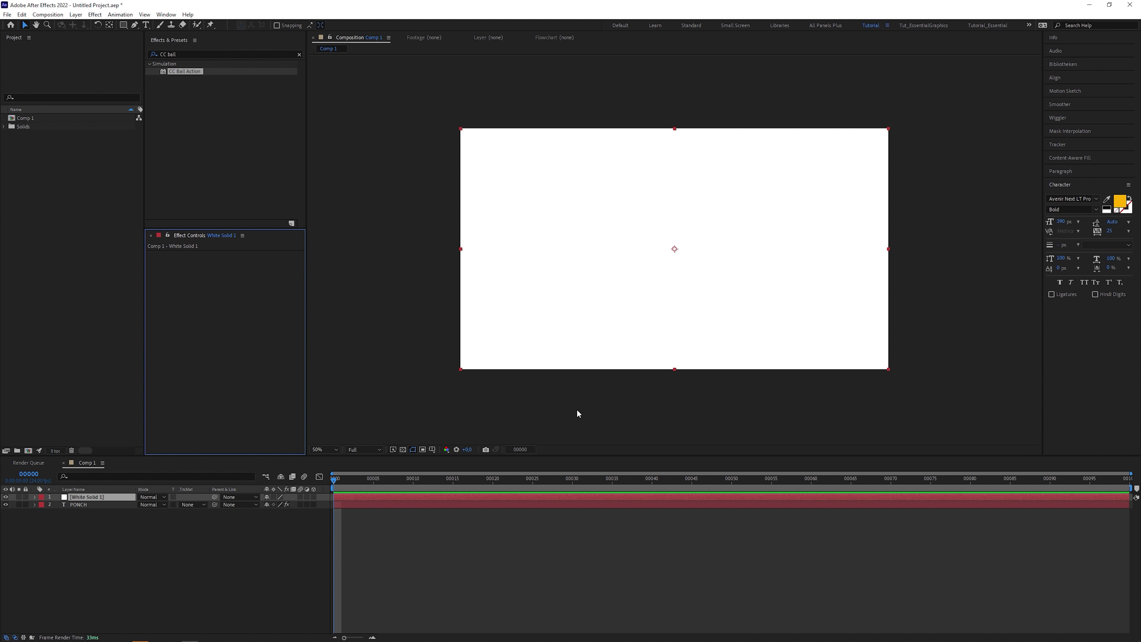
pyautogui.hotkey('ctrl', 'y')
pyautogui.click(589, 396)
# Step: Apply Linear Wipe to the black solid with the wipe angle at about -71°
pyautogui.click(225, 54)
pyautogui.write('linear')
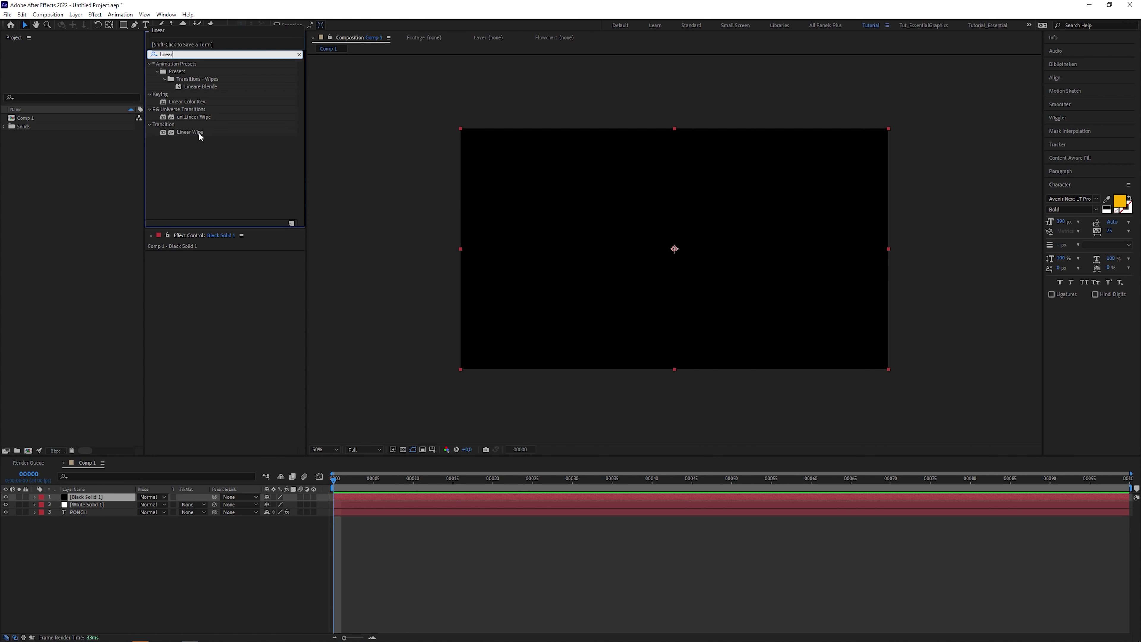
pyautogui.moveTo(199, 132); pyautogui.dragTo(85, 497)
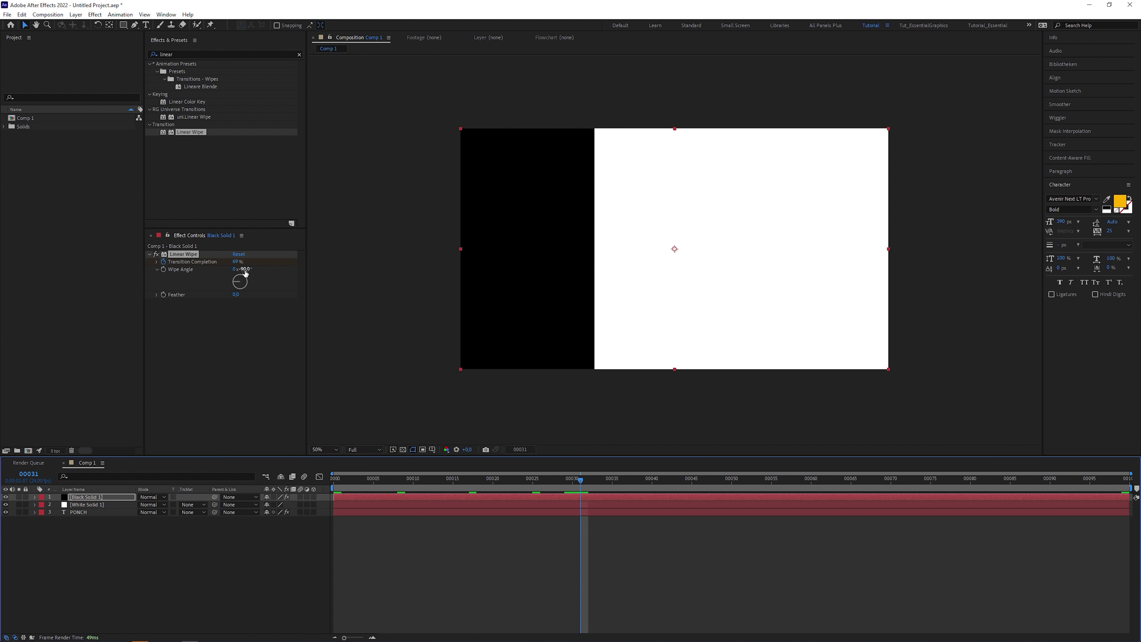
pyautogui.moveTo(245, 273); pyautogui.dragTo(390, 310)
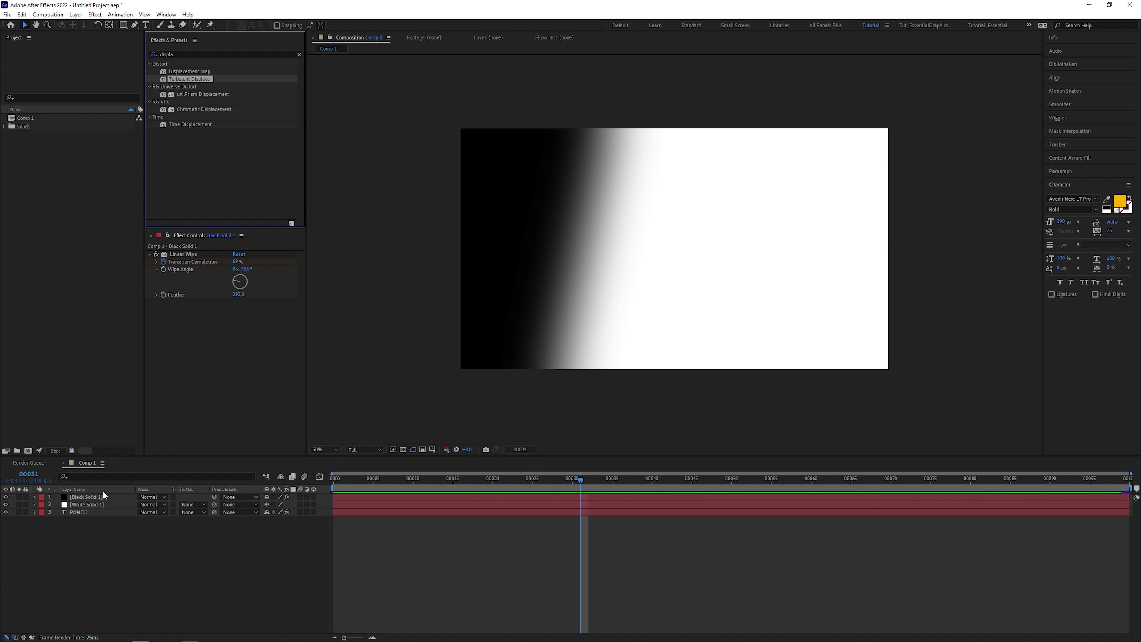
# Step: Roughen the wipe edge with Turbulent Displace and high-contrast, vertically stretched noise
pyautogui.moveTo(103, 494); pyautogui.dragTo(103, 497)
pyautogui.moveTo(236, 321); pyautogui.dragTo(201, 321)
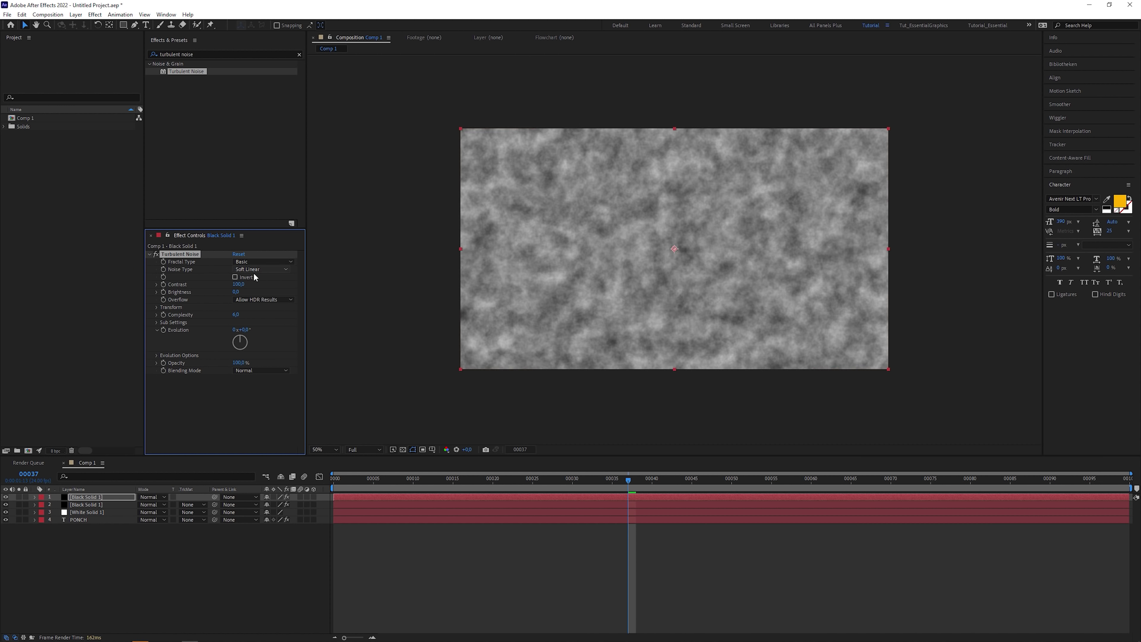
pyautogui.moveTo(238, 284); pyautogui.dragTo(259, 322)
pyautogui.click(156, 306)
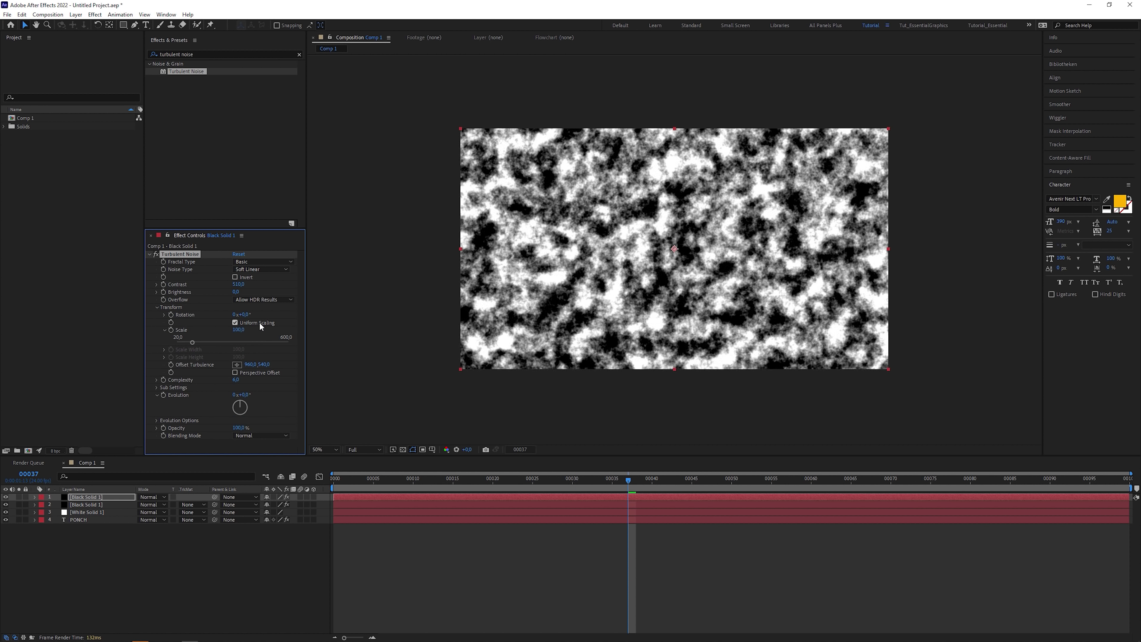
# Step: Move the noise layer under the wipe layer and use the wipe as its alpha matte
pyautogui.click(149, 254)
pyautogui.moveTo(90, 496); pyautogui.dragTo(91, 509)
pyautogui.click(193, 504)
pyautogui.click(212, 525)
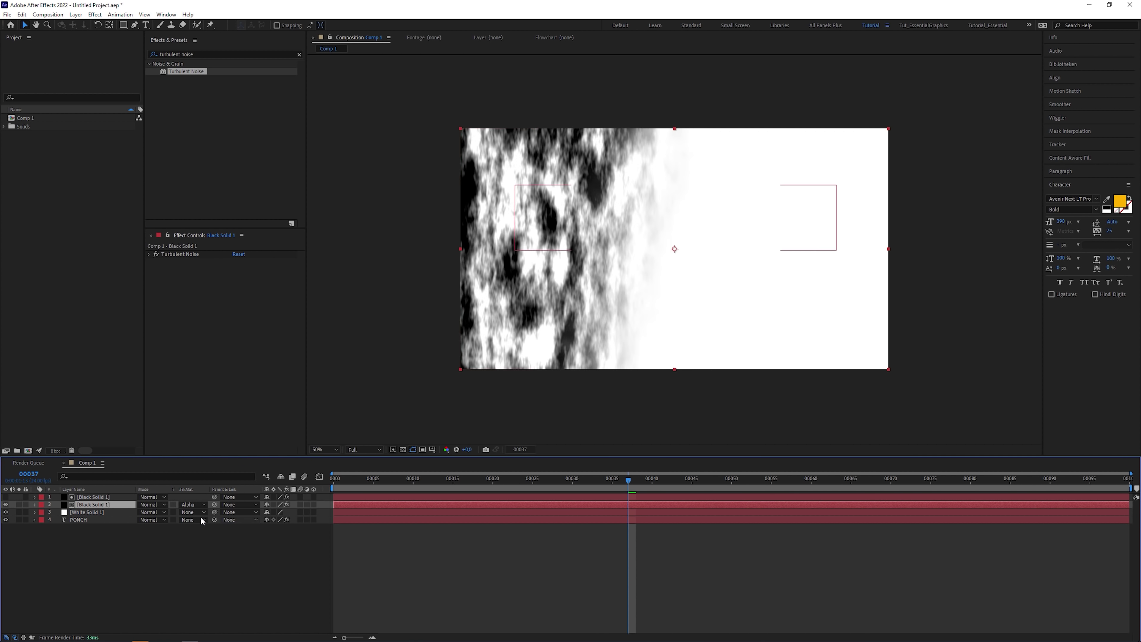
pyautogui.click(477, 478)
pyautogui.press('space')
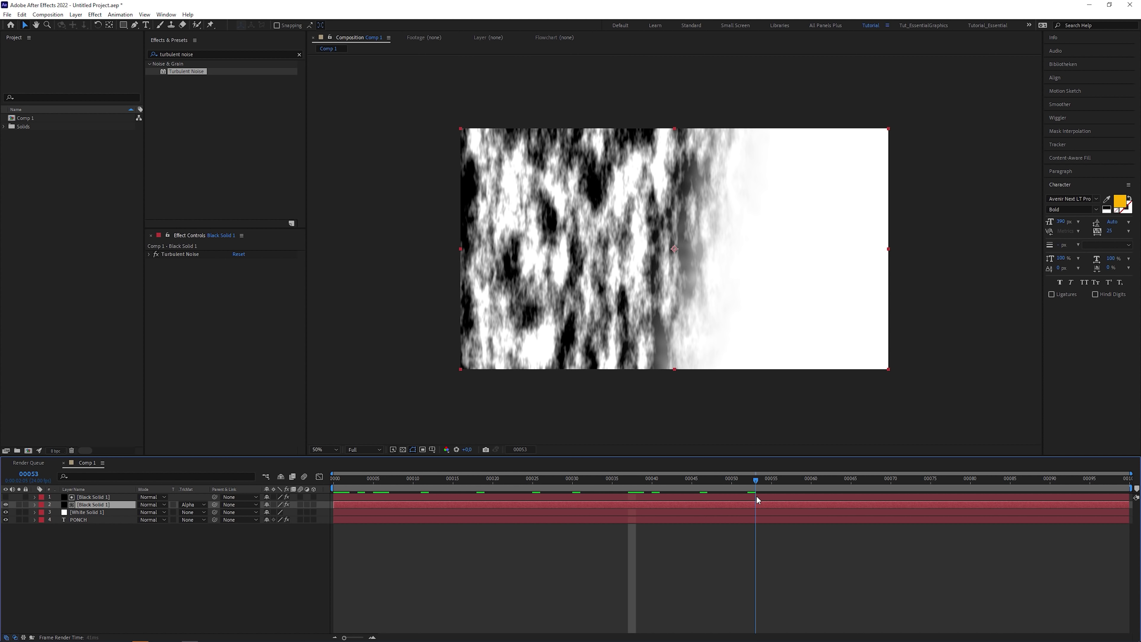
# Step: Duplicate the wipe layer and start the copy about ten frames later
pyautogui.click(96, 497)
pyautogui.hotkey('ctrl', 'd')
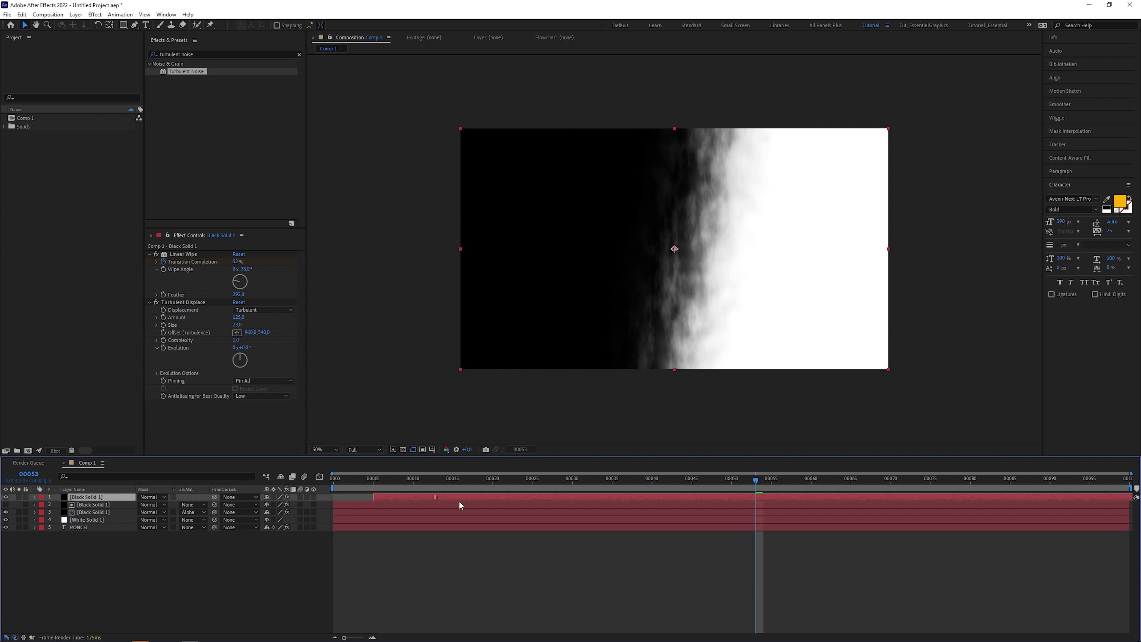
pyautogui.moveTo(459, 501); pyautogui.dragTo(516, 502)
pyautogui.press('space')
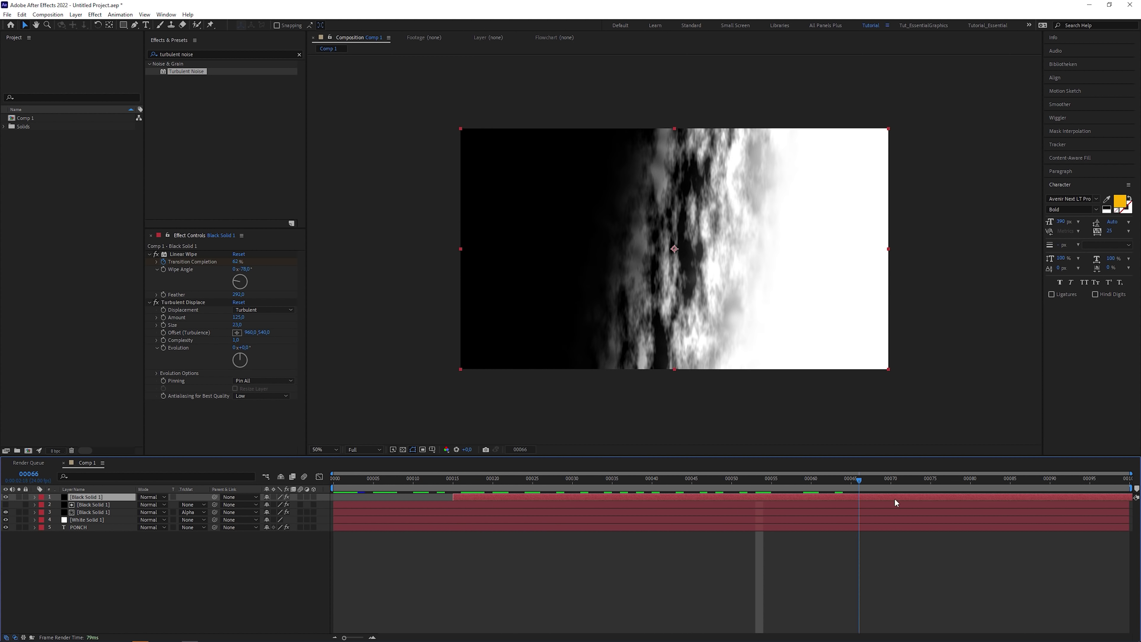
# Step: Pre-compose the texture layers as Animated_Texture and apply Set Channels to PONCH
pyautogui.rightClick(482, 502)
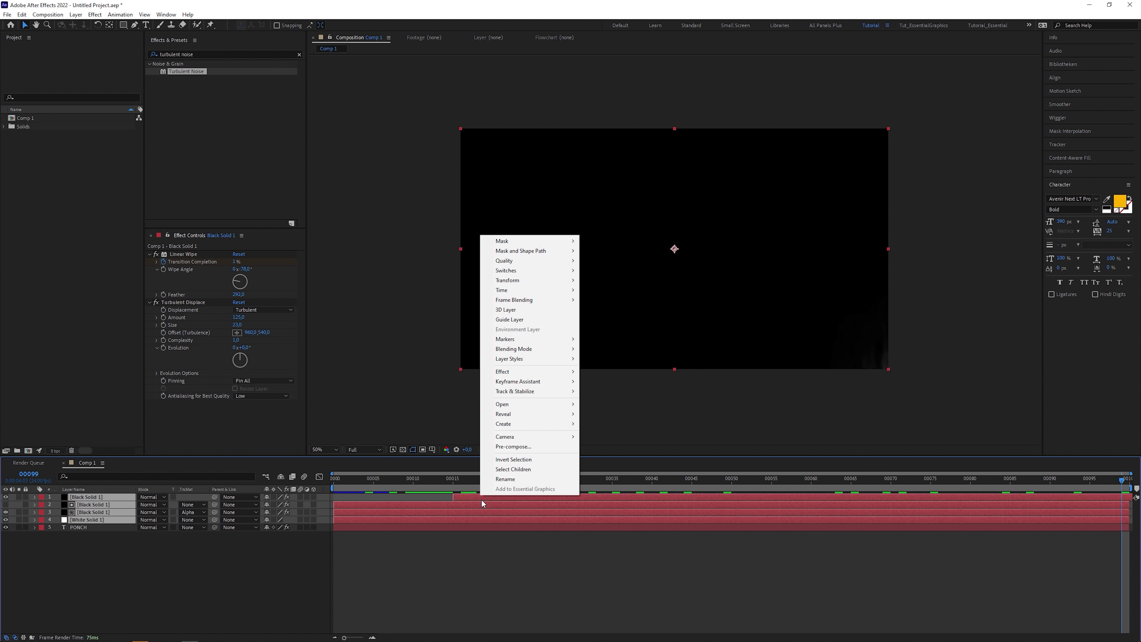
pyautogui.click(549, 450)
pyautogui.write('Ani')
pyautogui.write('mated_Text')
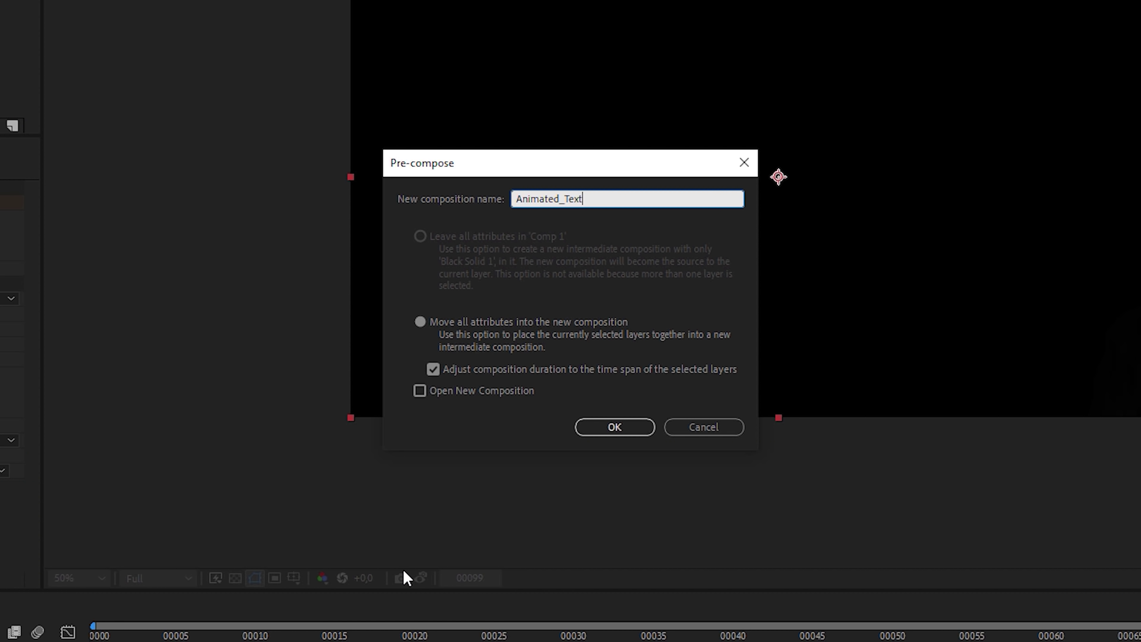
pyautogui.write('ure')
pyautogui.press('Return')
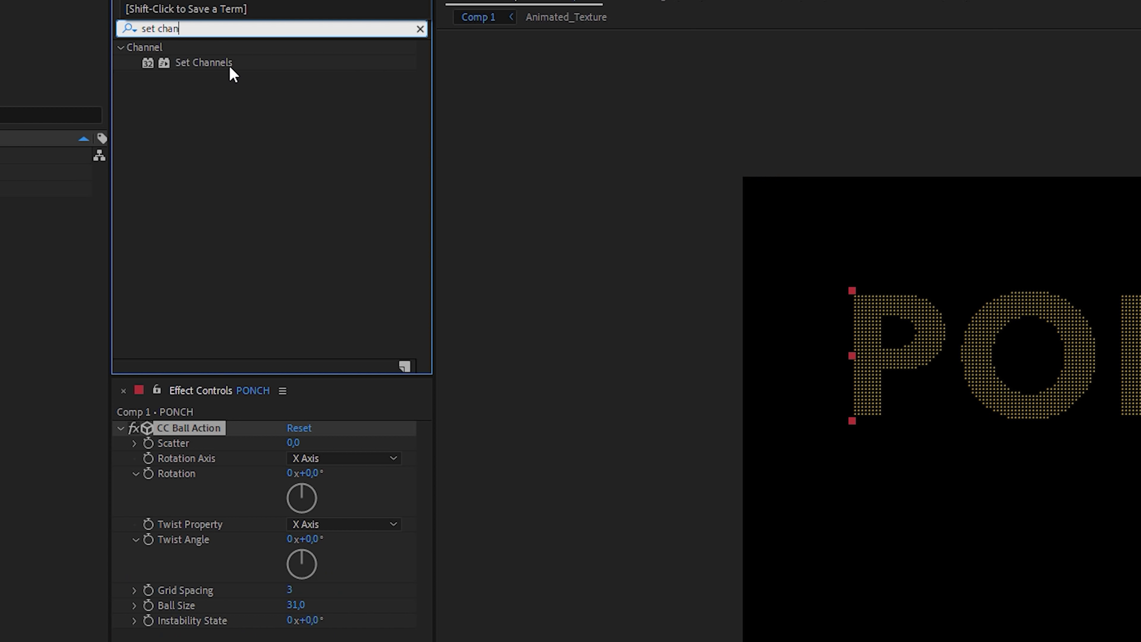
pyautogui.moveTo(231, 72); pyautogui.dragTo(242, 433)
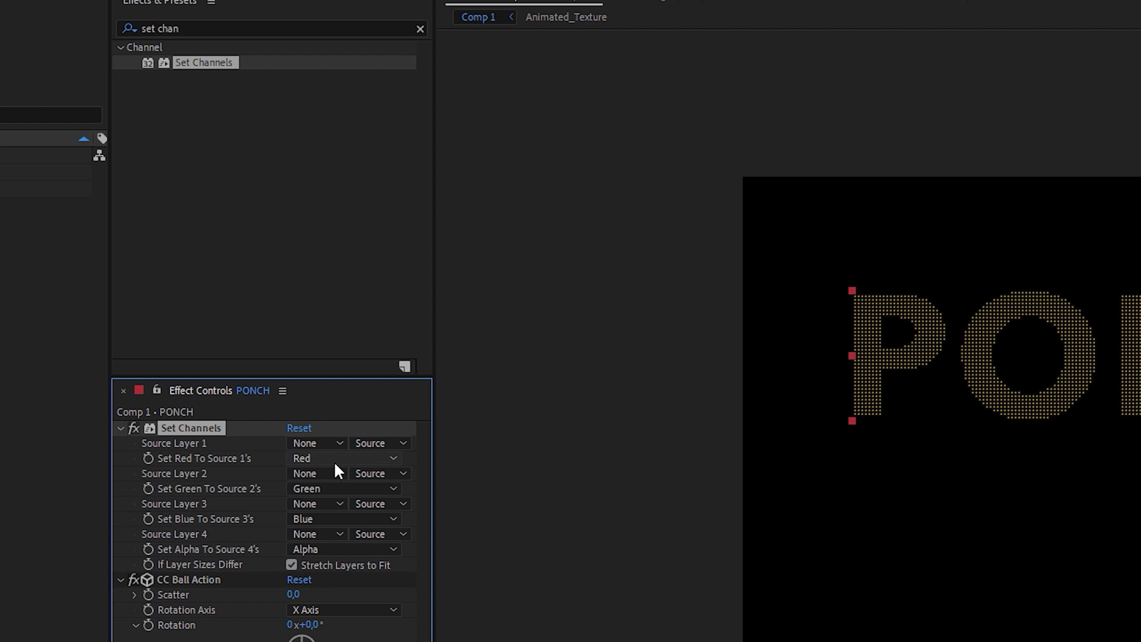
# Step: Set Source Layer 1 to Animated_Texture and drive CC Ball Action's twist from the Red channel
pyautogui.click(336, 443)
pyautogui.click(357, 507)
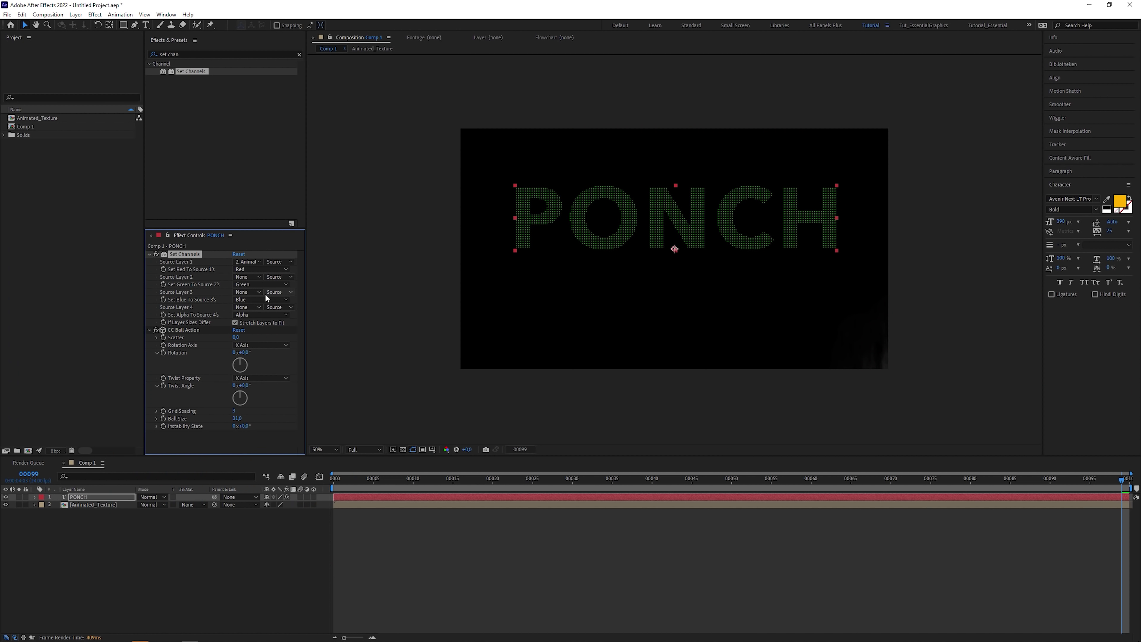
pyautogui.click(150, 255)
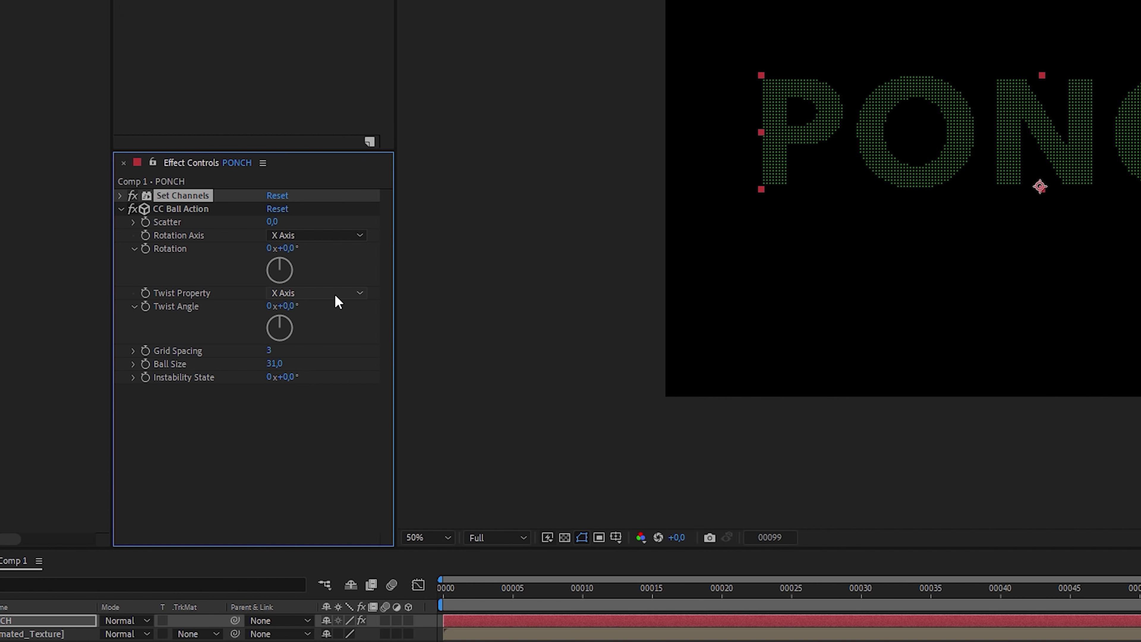
pyautogui.click(338, 294)
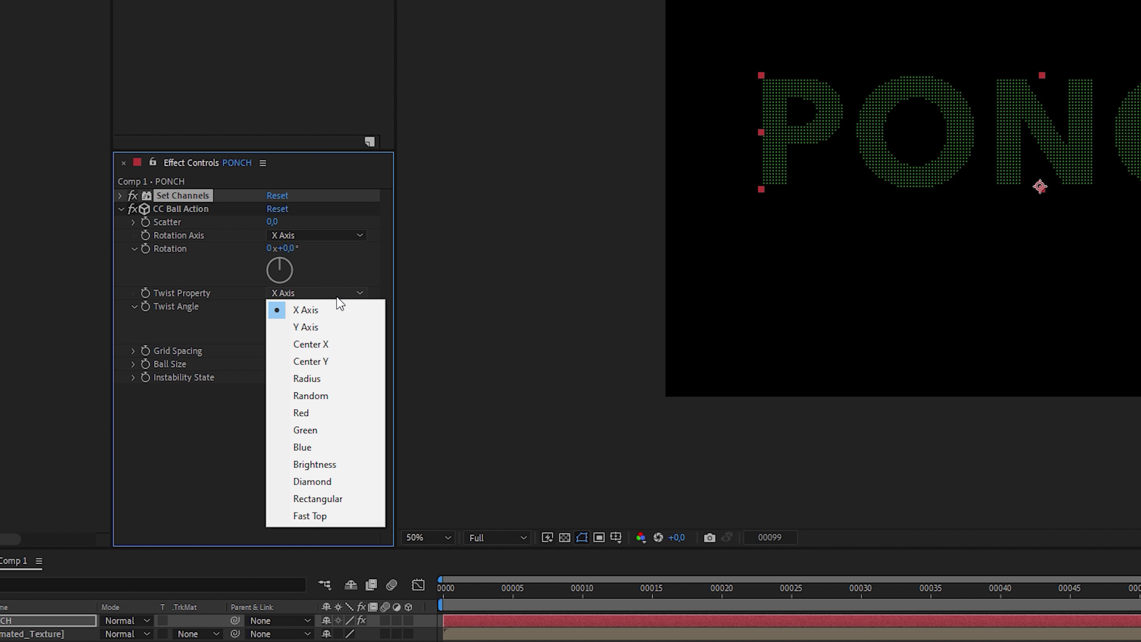
pyautogui.click(345, 411)
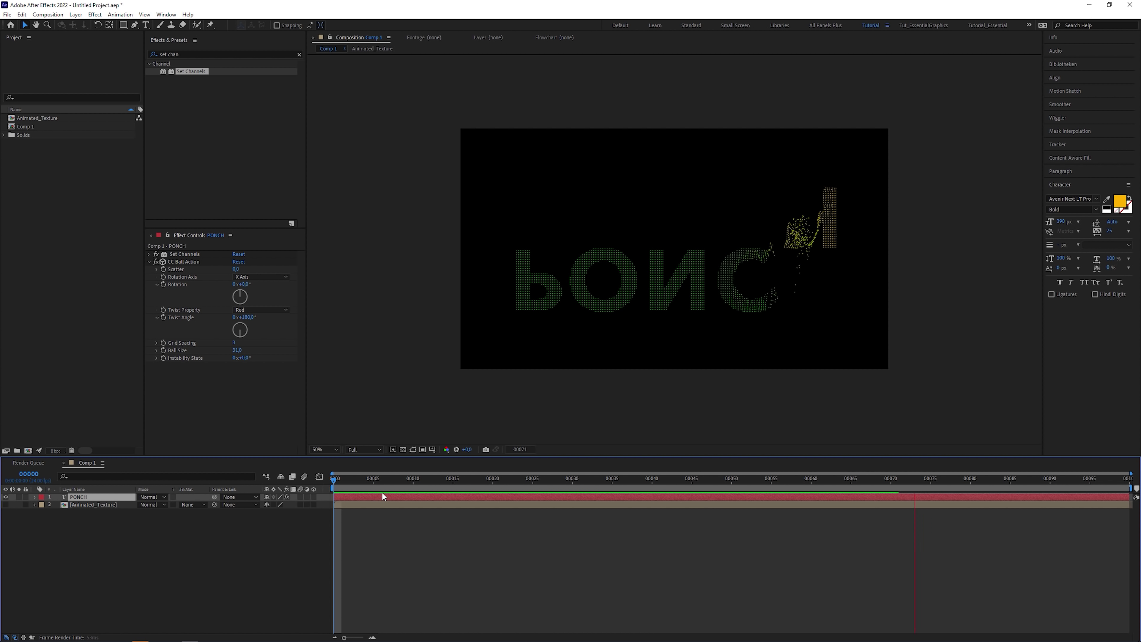
pyautogui.click(379, 496)
# Step: Set PONCH's anchor point to 0,0,255 and add a new camera to the comp
pyautogui.press('a')
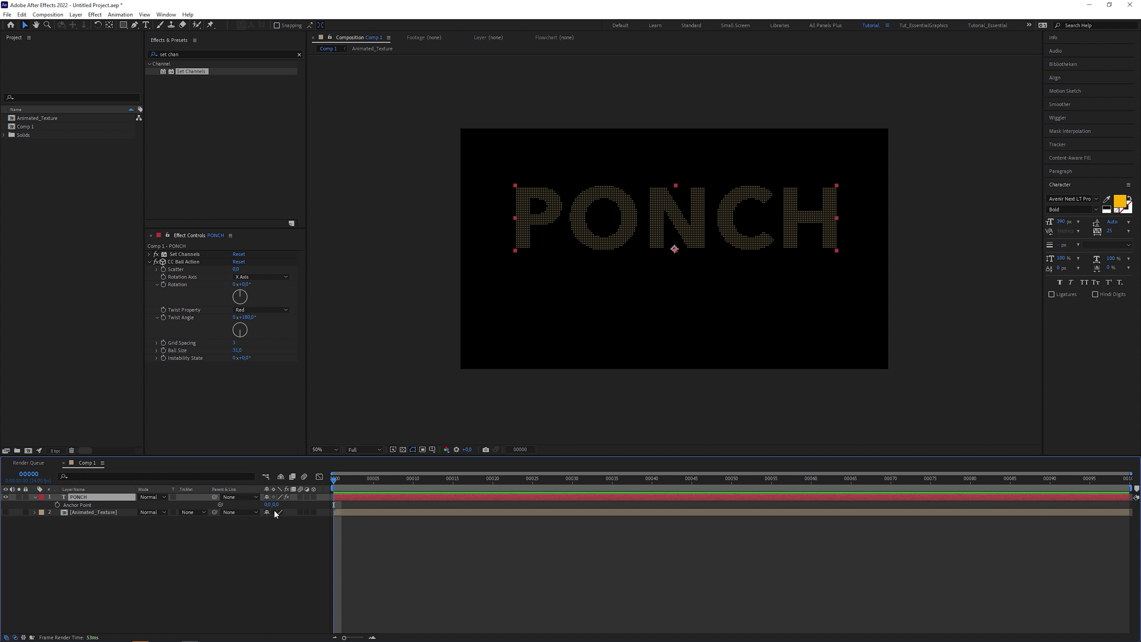
pyautogui.moveTo(264, 505); pyautogui.dragTo(395, 507)
pyautogui.hotkey('ctrl', 'alt', 'shift', 'c')
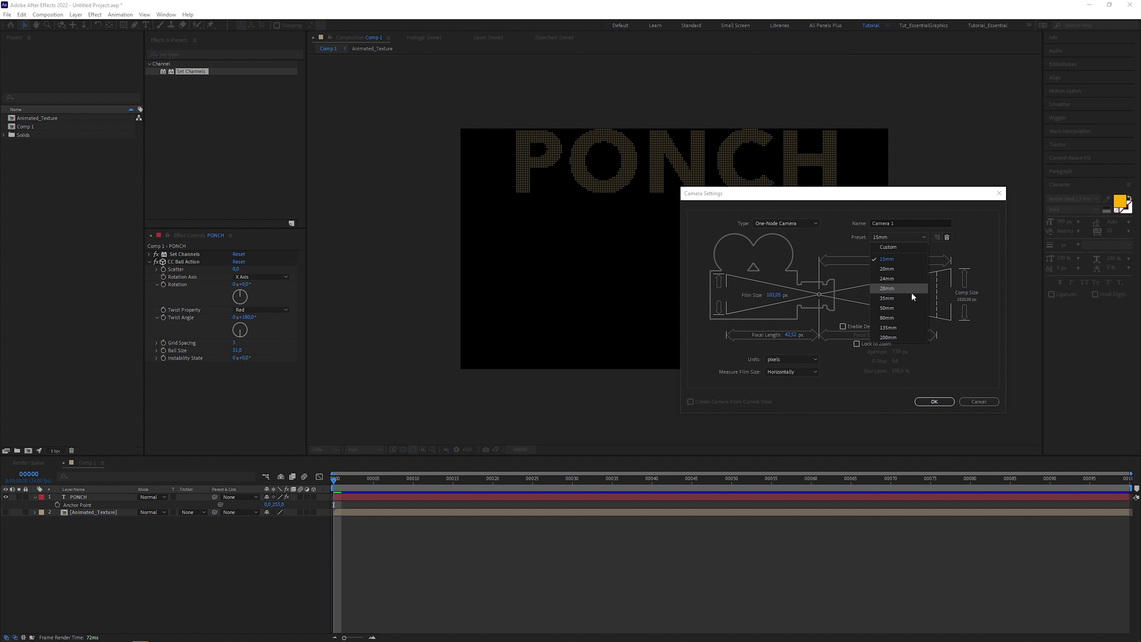
pyautogui.click(934, 401)
pyautogui.press('space')
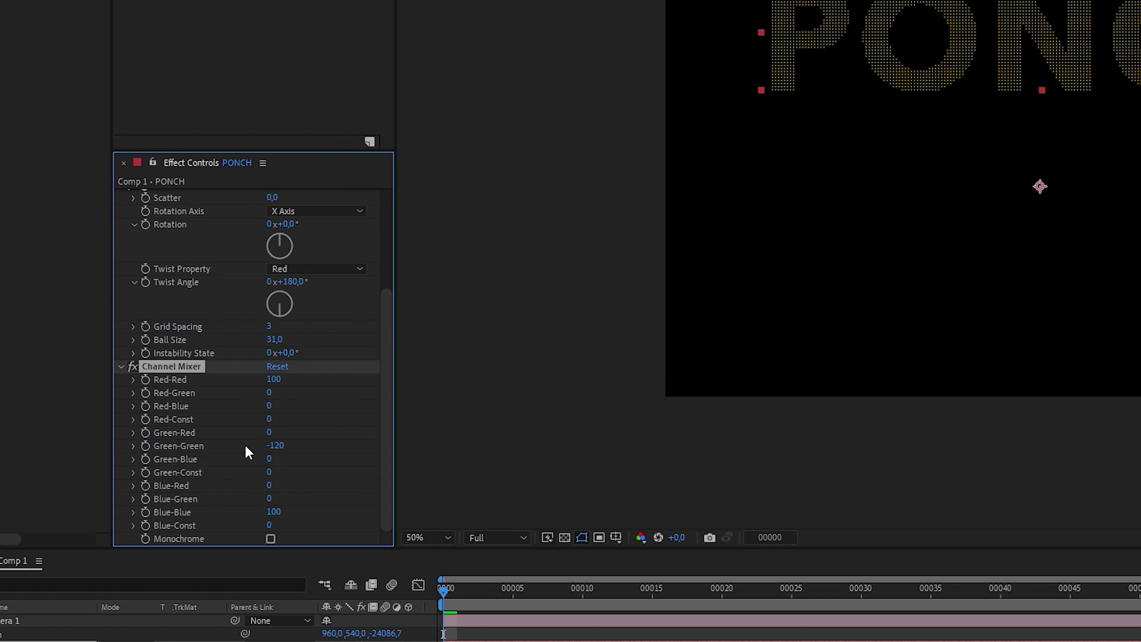
# Step: Recolour the dots with Channel Mixer Green-Green -200, a Tint white colour, and brightening Curves
pyautogui.moveTo(245, 446); pyautogui.dragTo(214, 441)
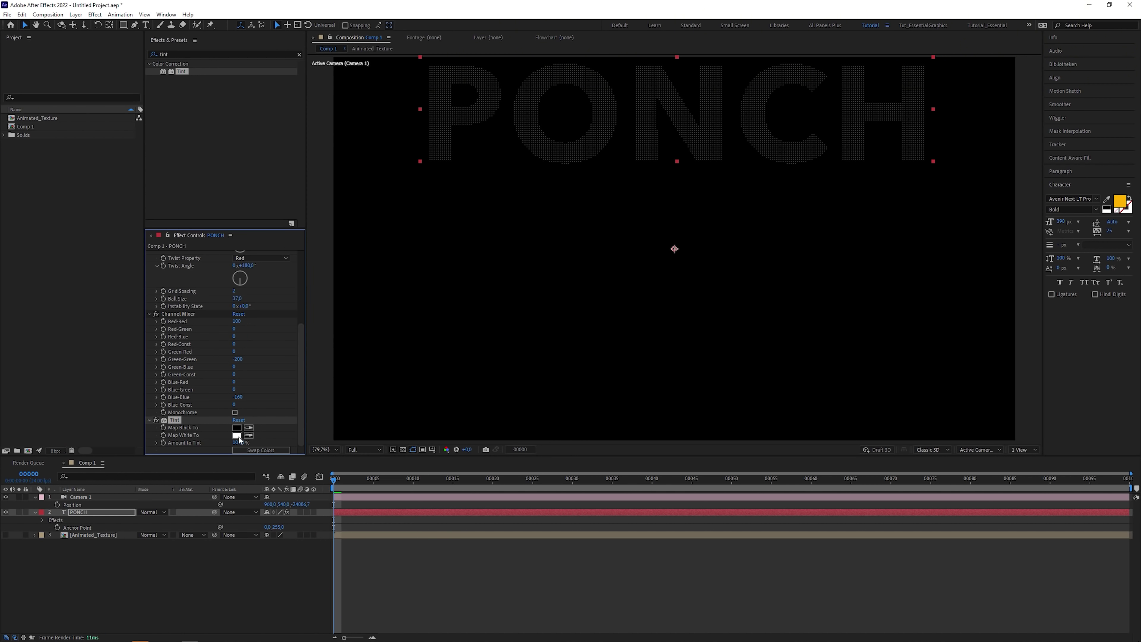
pyautogui.click(238, 438)
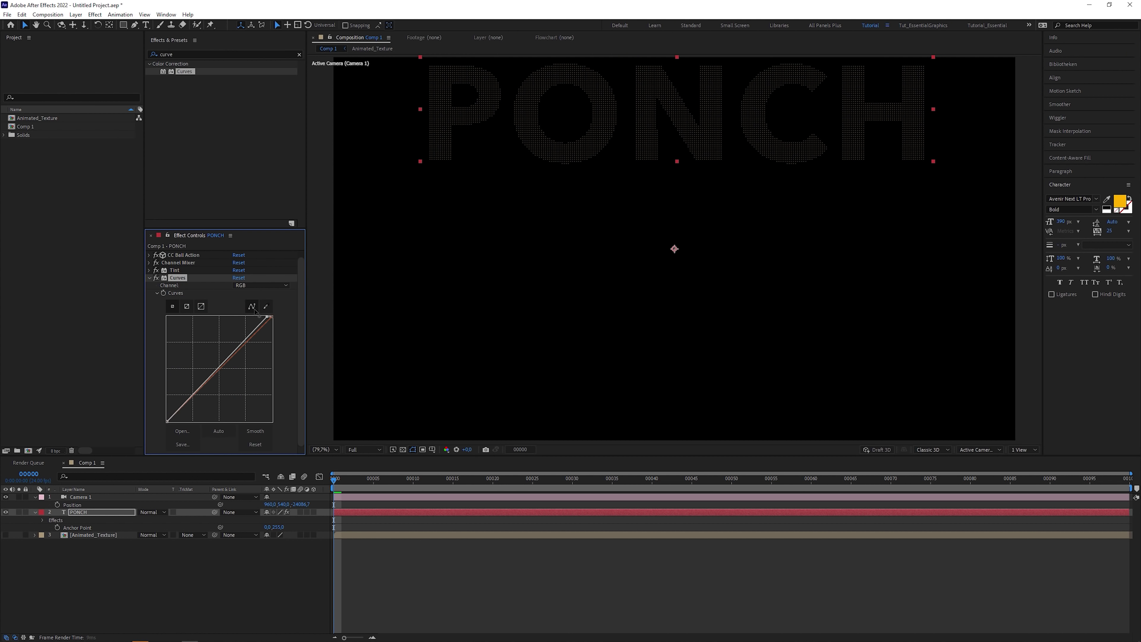
pyautogui.moveTo(269, 317); pyautogui.dragTo(200, 317)
pyautogui.press('space')
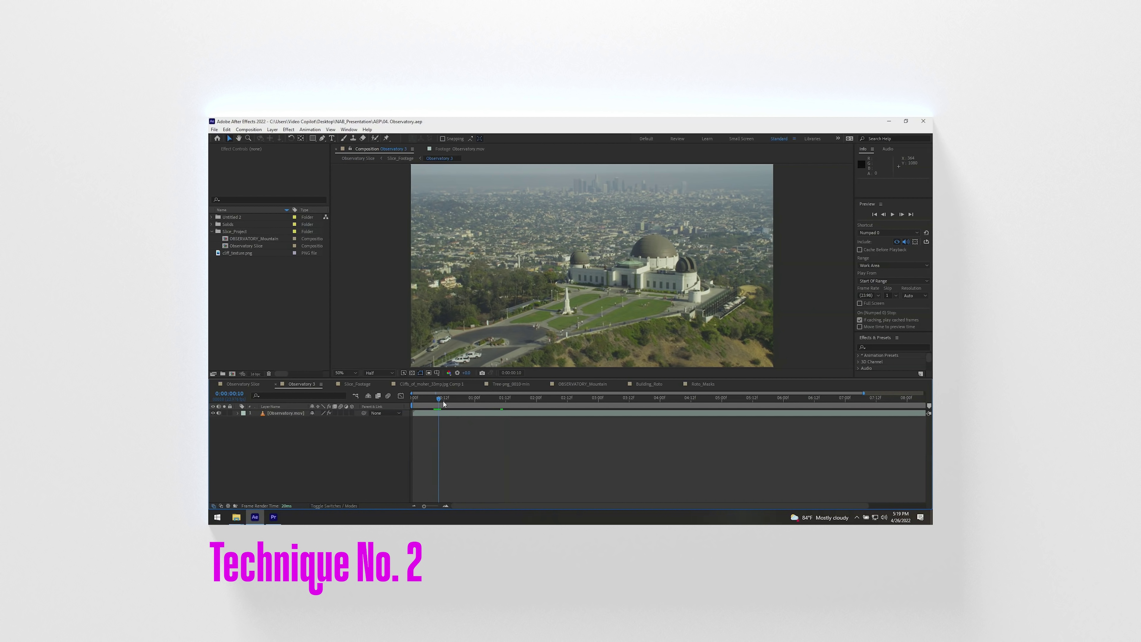
# Step: At frame 44, create a solid on the selected track points and scale it to 740%
pyautogui.moveTo(443, 400); pyautogui.dragTo(586, 406)
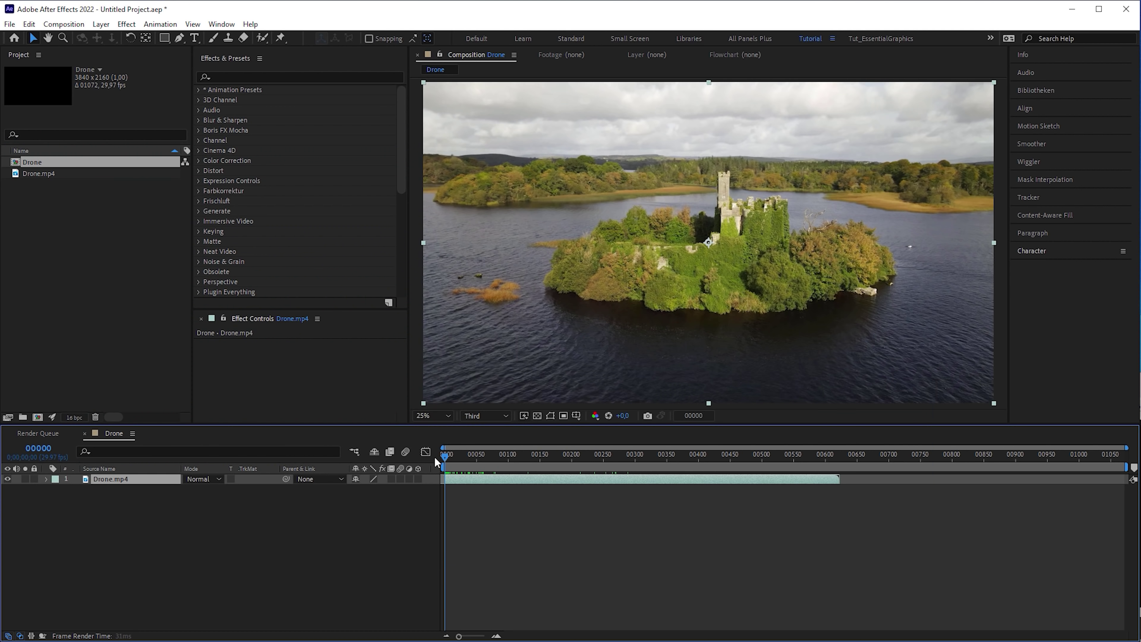
pyautogui.moveTo(434, 457); pyautogui.dragTo(485, 463)
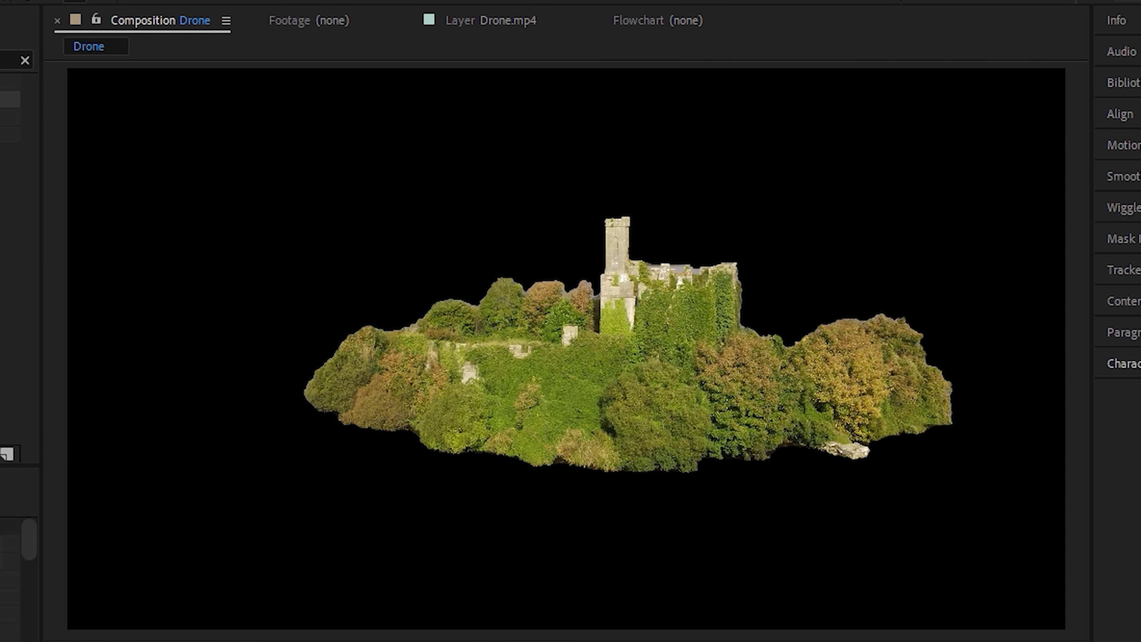
pyautogui.hotkey('ctrl', 'a')
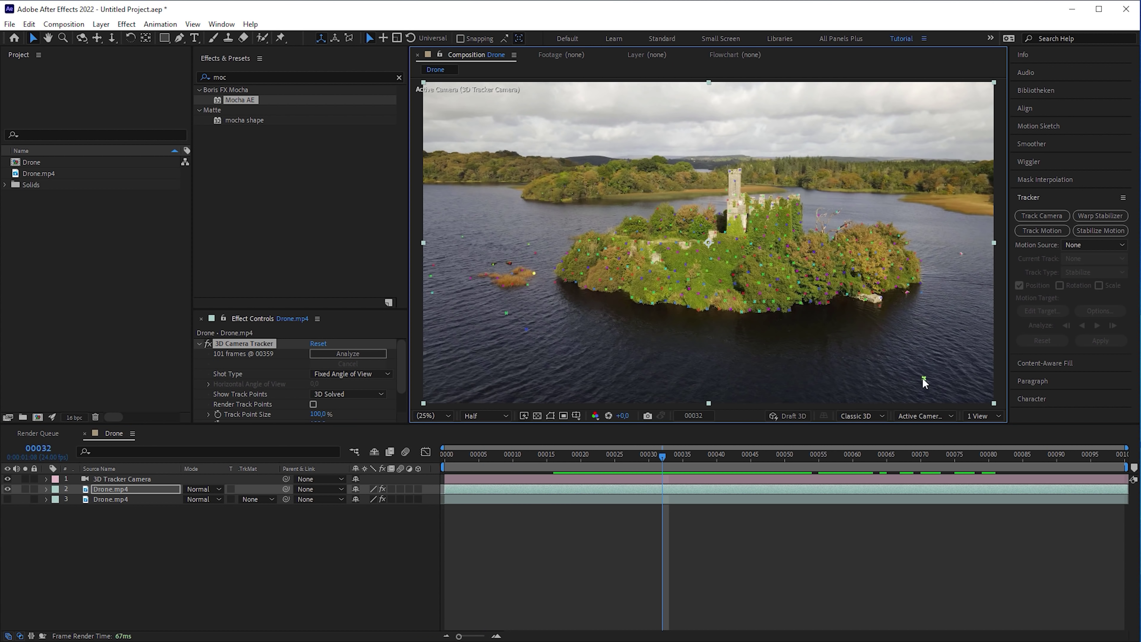
pyautogui.rightClick(807, 285)
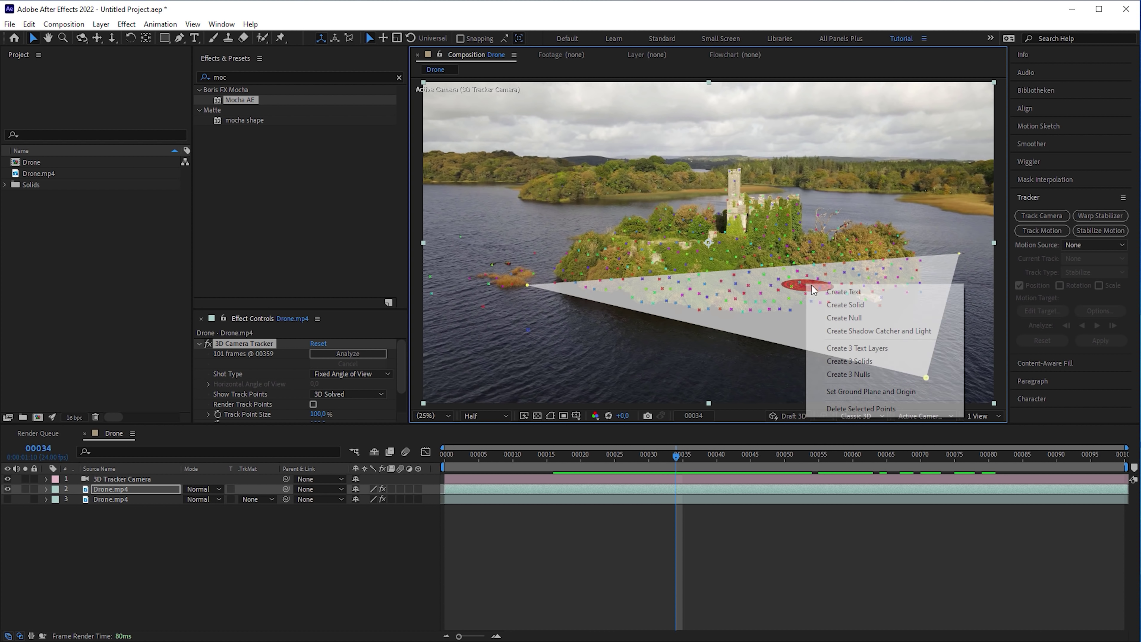
pyautogui.click(849, 305)
pyautogui.press('s')
pyautogui.moveTo(391, 489)
pyautogui.mouseDown()
pyautogui.moveTo(379, 489)
pyautogui.moveTo(397, 488)
pyautogui.mouseUp()
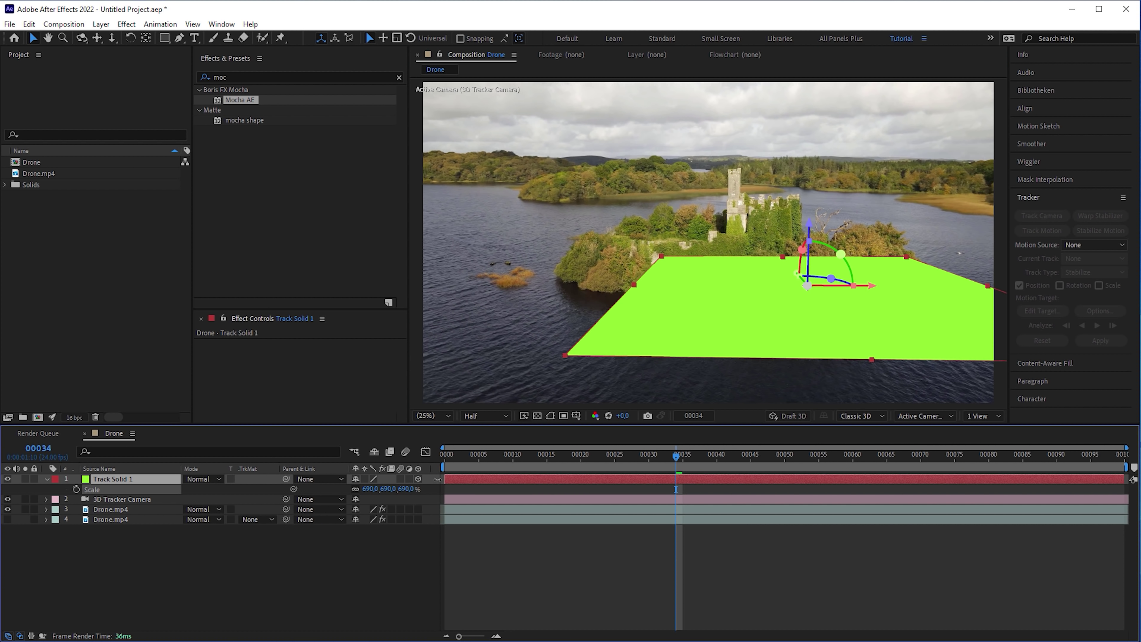
# Step: Fit an elliptical mask to the tracked solid and enlarge it to 758%
pyautogui.doubleClick(164, 38)
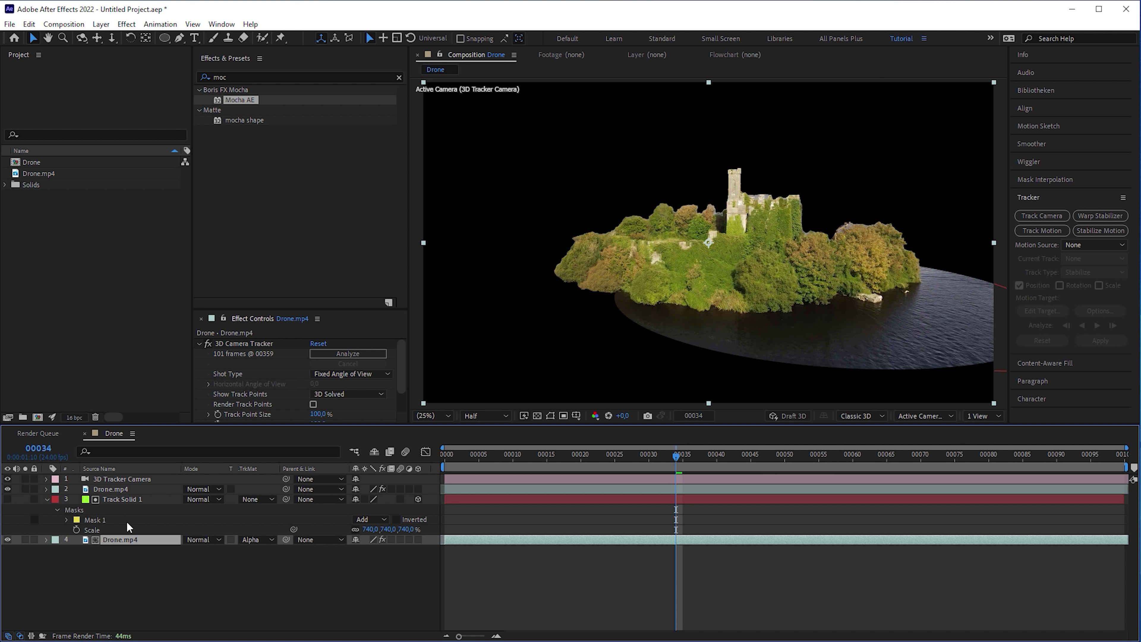
pyautogui.click(122, 499)
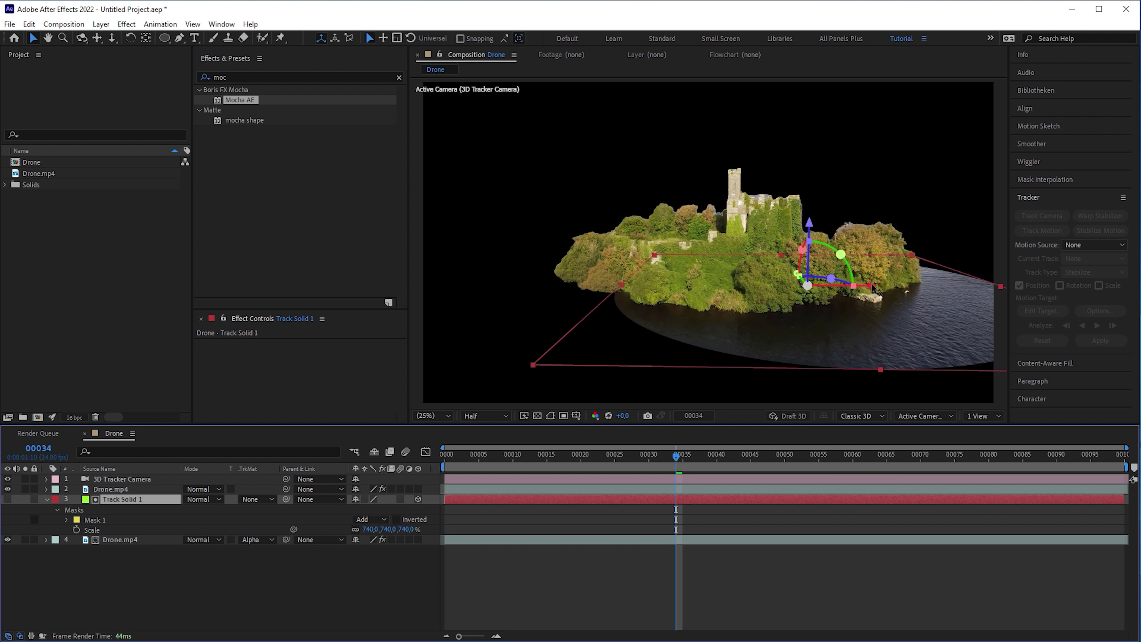
pyautogui.moveTo(373, 530); pyautogui.dragTo(391, 529)
pyautogui.press('s')
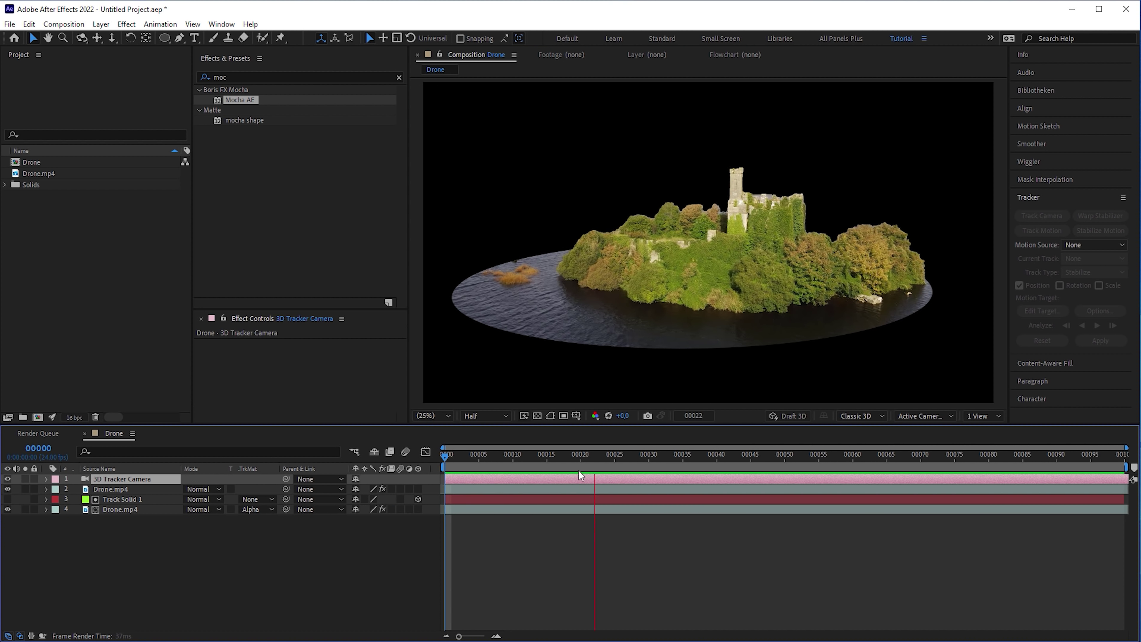
pyautogui.hotkey('alt', 'Tab')
pyautogui.scroll(-2, 935, 248)
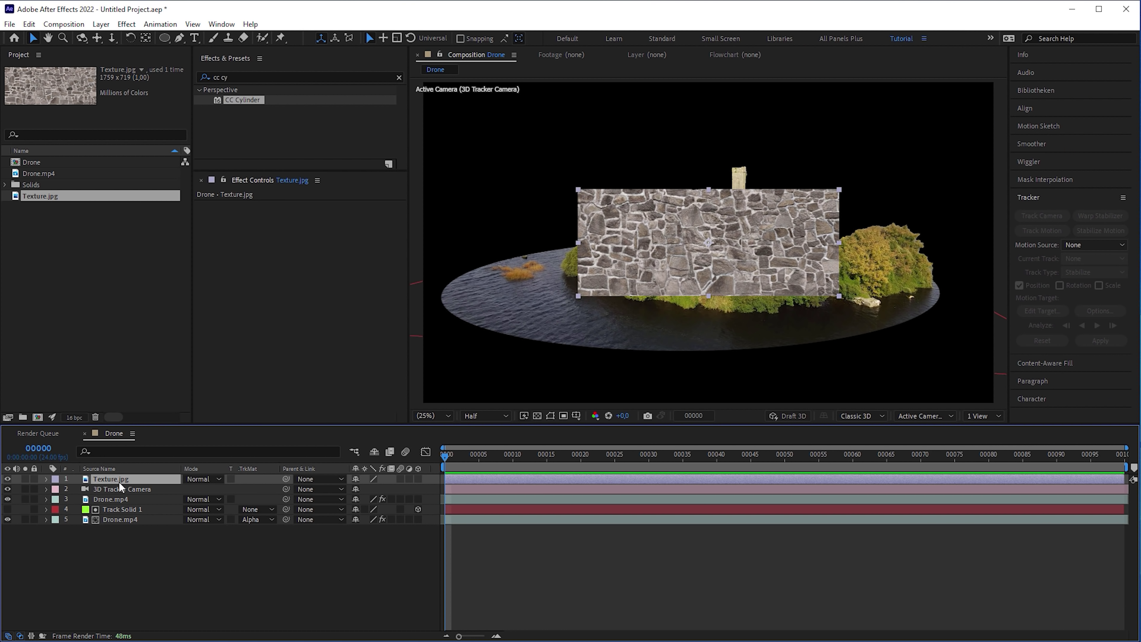
# Step: Pre-compose the Texture.jpg layer and apply CC Cylinder to the precomp
pyautogui.hotkey('ctrl', 'alt', 'f')
pyautogui.rightClick(687, 108)
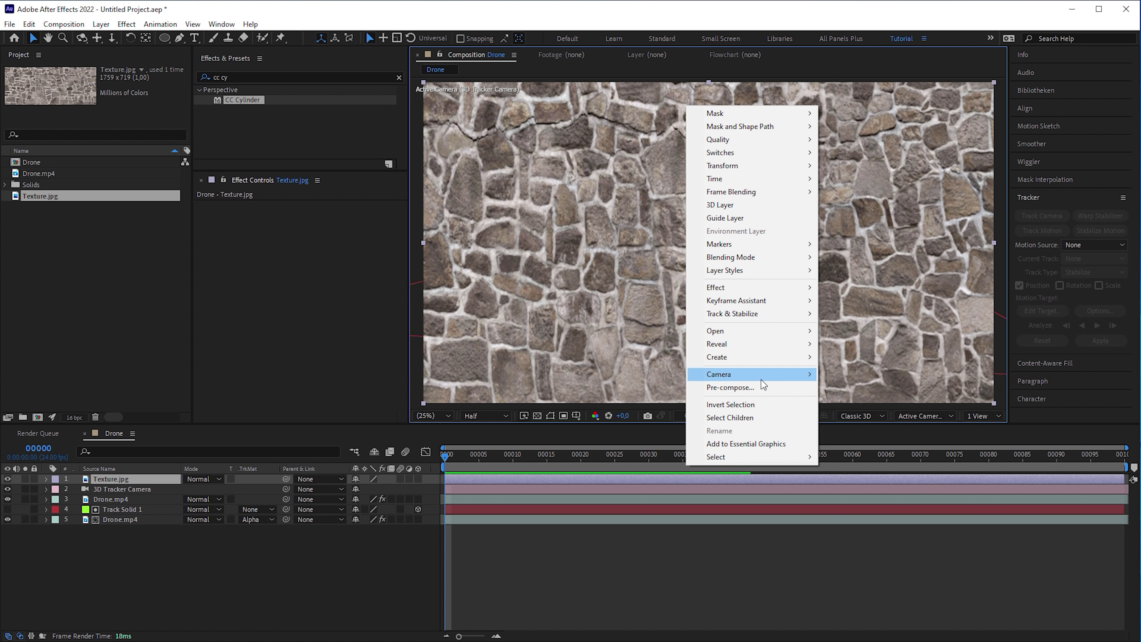
pyautogui.click(755, 387)
pyautogui.click(789, 498)
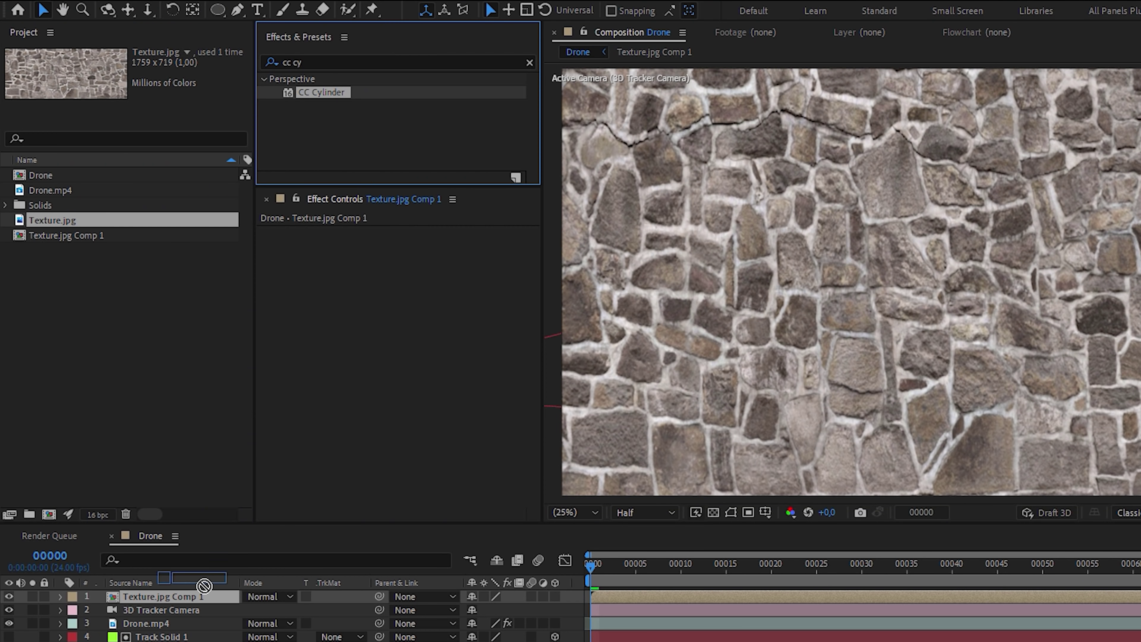
pyautogui.moveTo(243, 99); pyautogui.dragTo(133, 482)
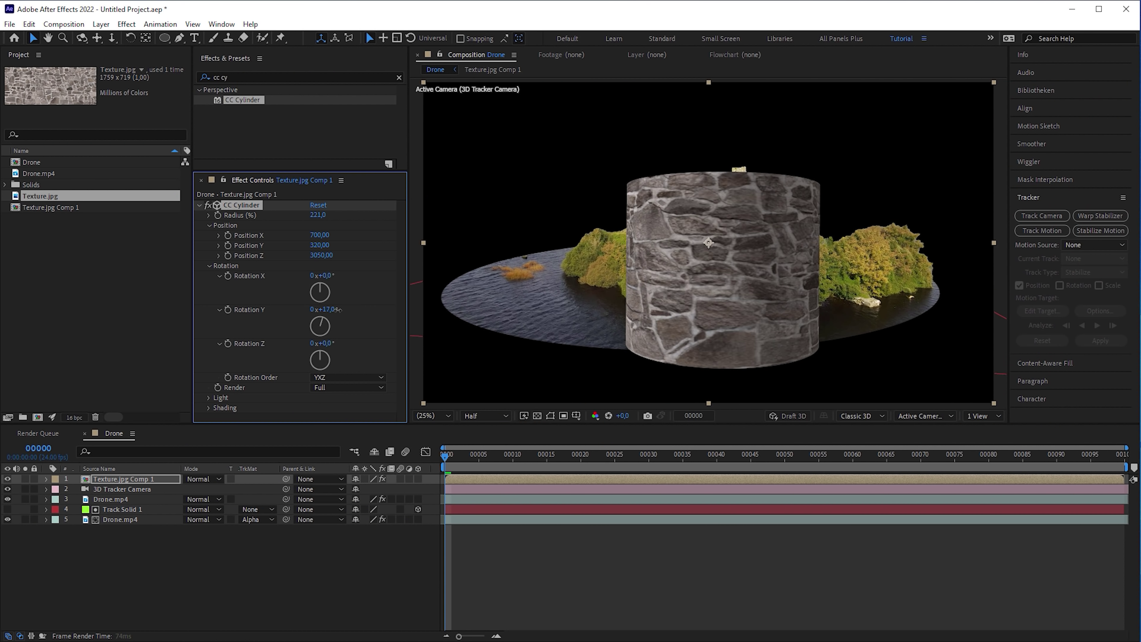
# Step: Enlarge the cylinder radius and set its Position to 1151,95 beneath the water disc
pyautogui.moveTo(318, 214); pyautogui.dragTo(336, 213)
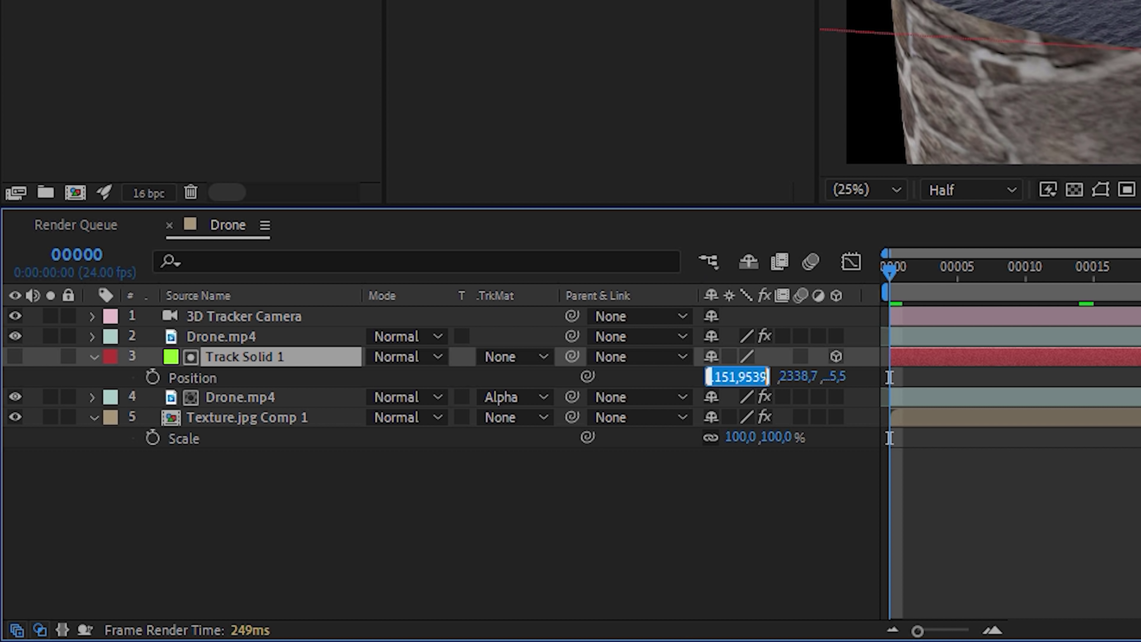
pyautogui.press('Return')
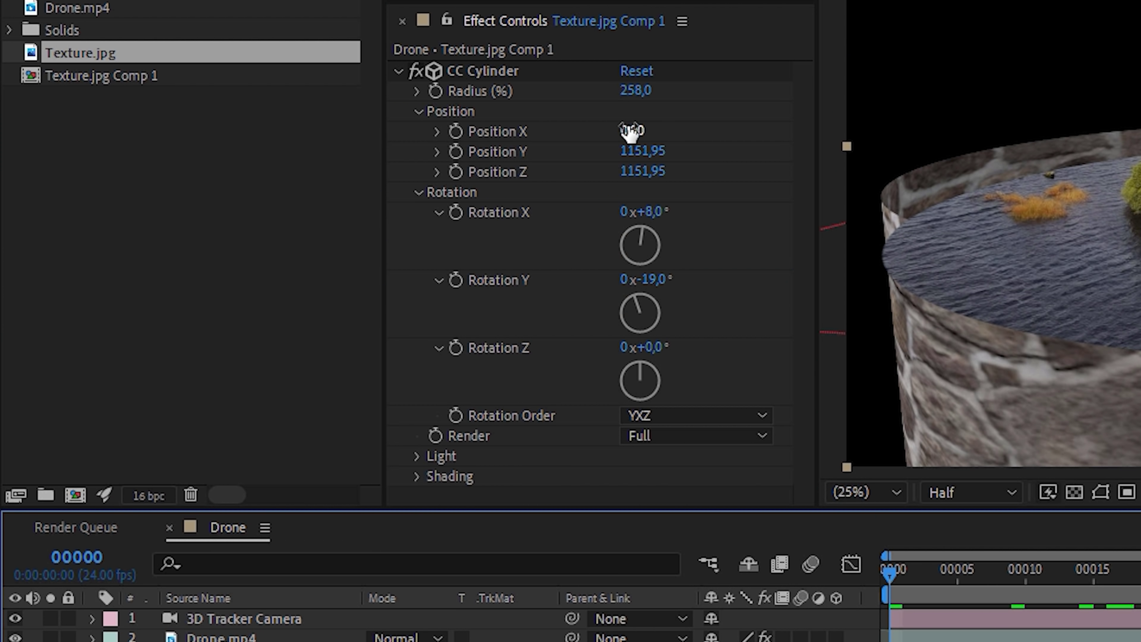
pyautogui.click(622, 130)
pyautogui.write('1151,95')
pyautogui.press('Return')
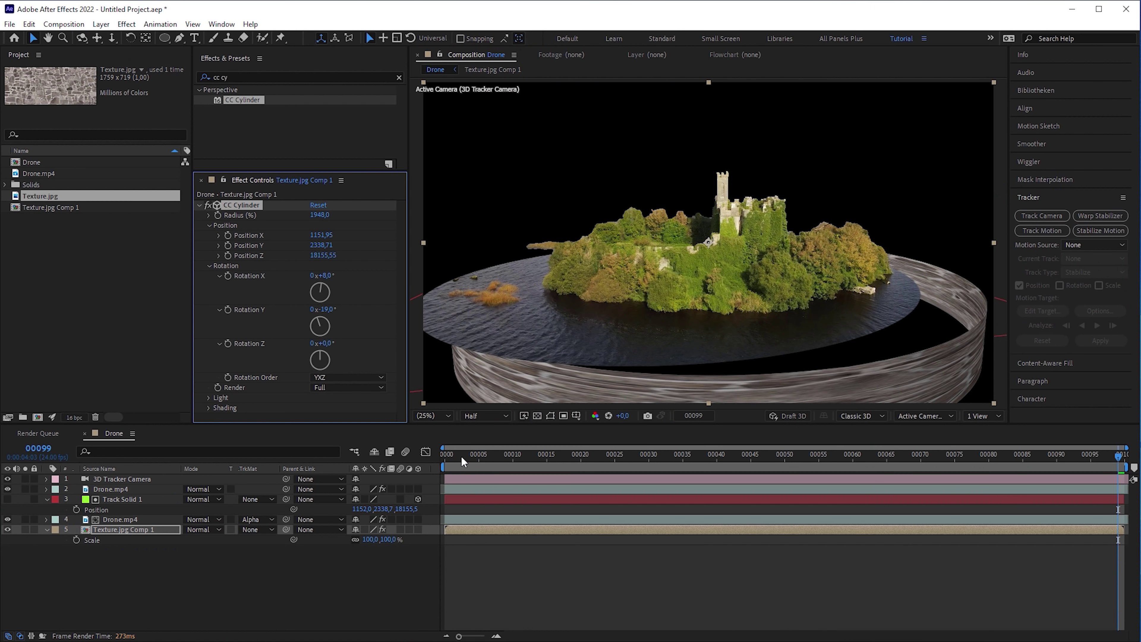
pyautogui.moveTo(463, 460); pyautogui.dragTo(1020, 503)
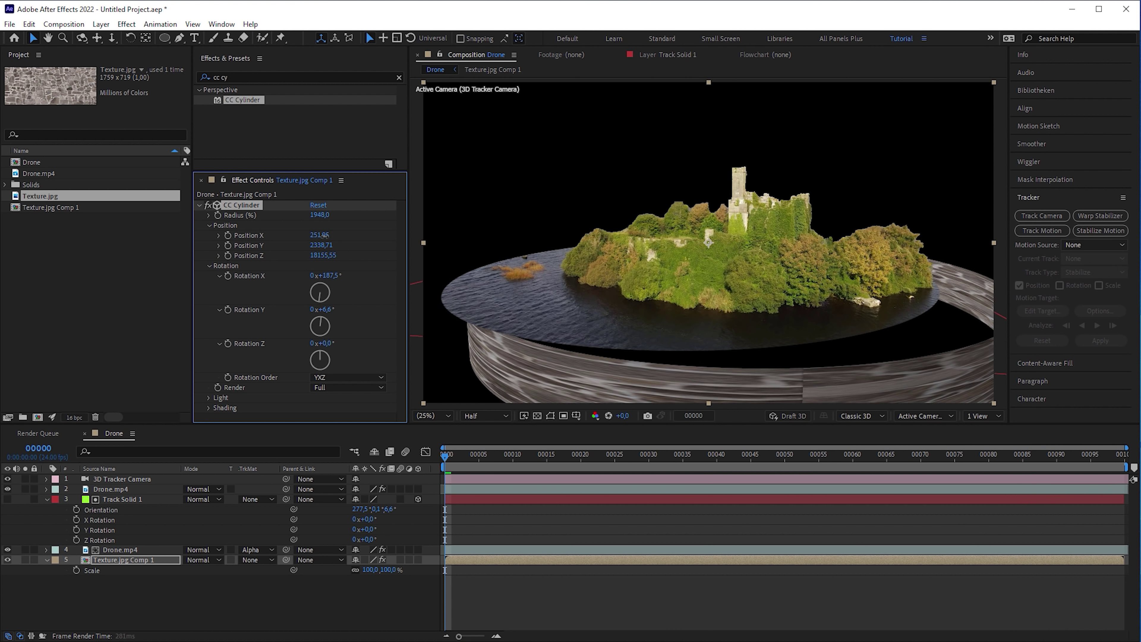
pyautogui.moveTo(288, 233); pyautogui.dragTo(292, 233)
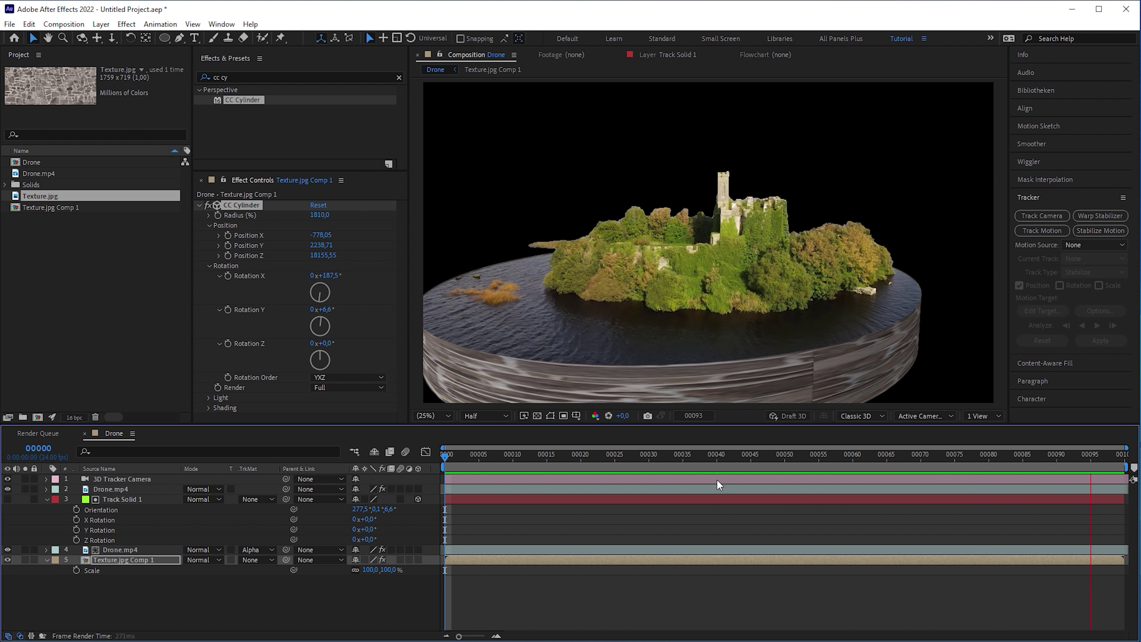
# Step: In Texture.jpg Comp 1, extend CC RepeTile left to 2600 with Unfold tiling
pyautogui.doubleClick(137, 561)
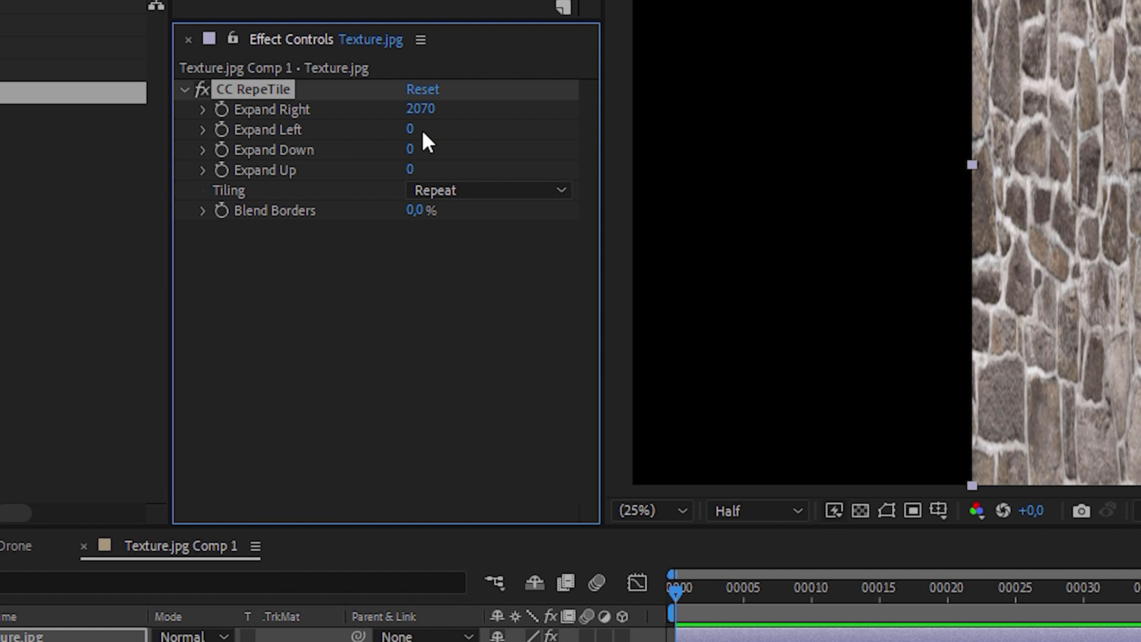
pyautogui.moveTo(602, 136); pyautogui.dragTo(755, 158)
pyautogui.click(494, 190)
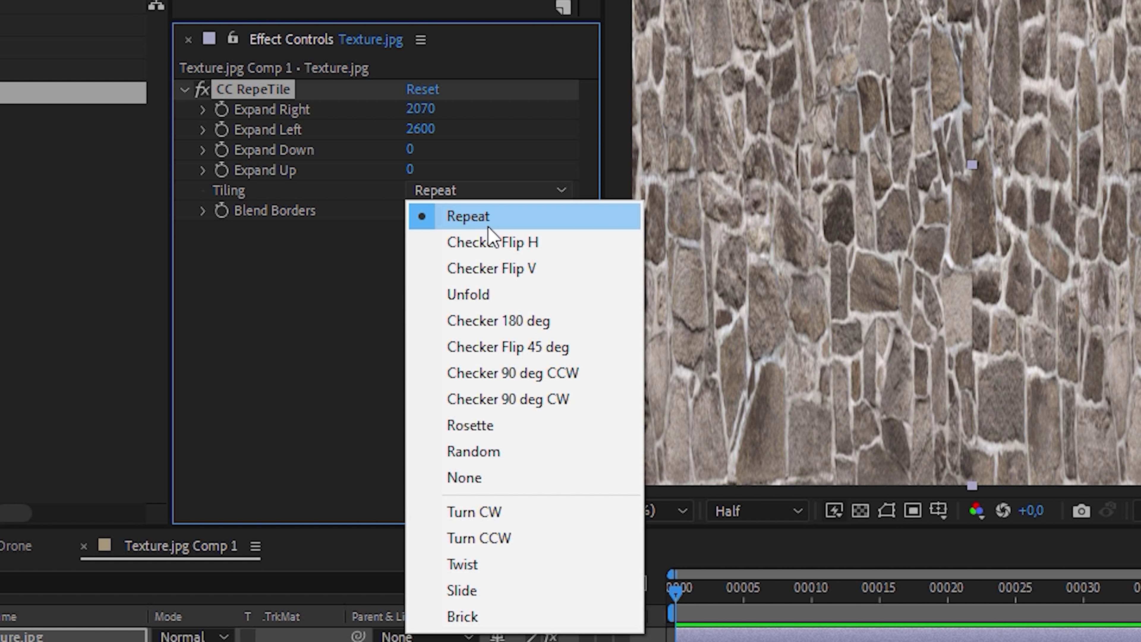
pyautogui.click(550, 296)
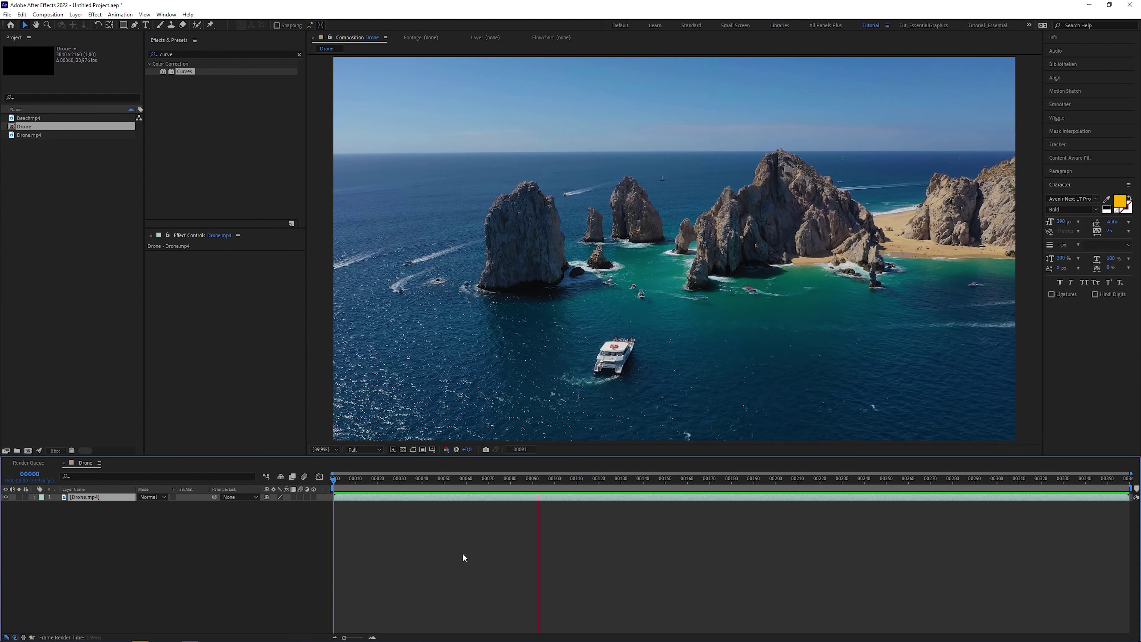
# Step: Select the Drone.mp4 footage and add the red and cliff track points to the target plane
pyautogui.click(68, 496)
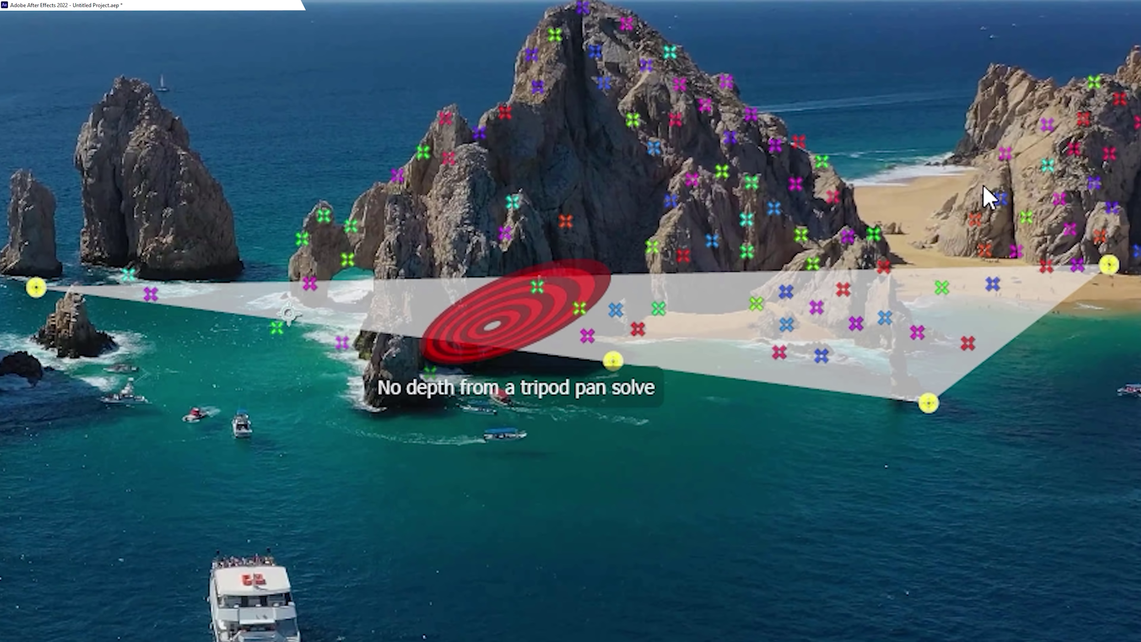
pyautogui.keyDown('shift'); pyautogui.click(975, 220); pyautogui.keyUp('shift')
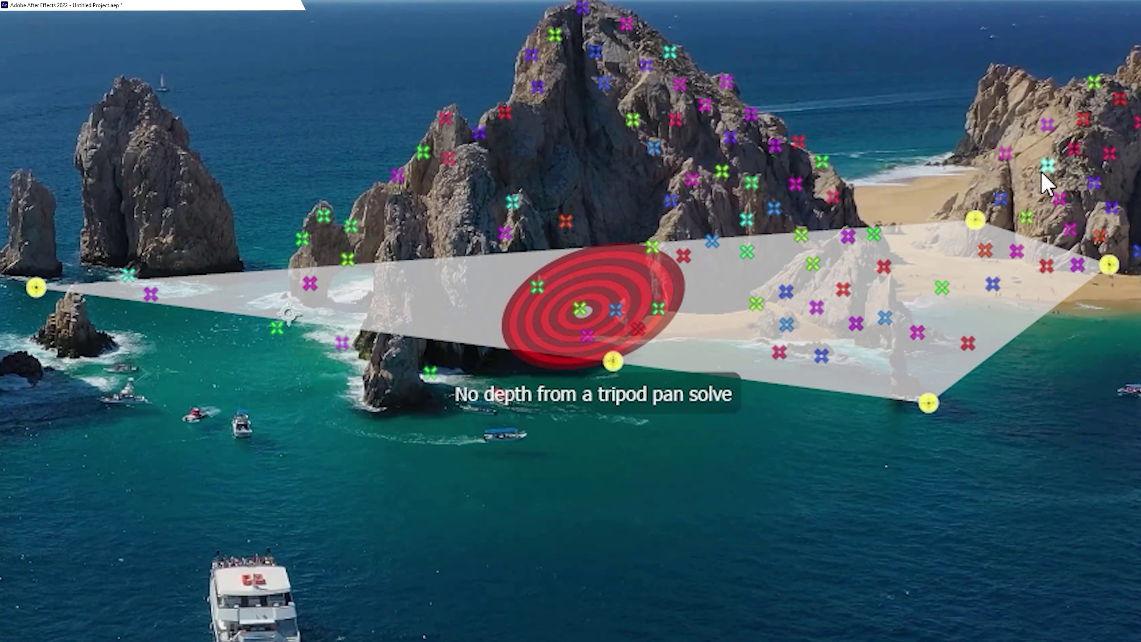
pyautogui.keyDown('shift'); pyautogui.click(1048, 163); pyautogui.keyUp('shift')
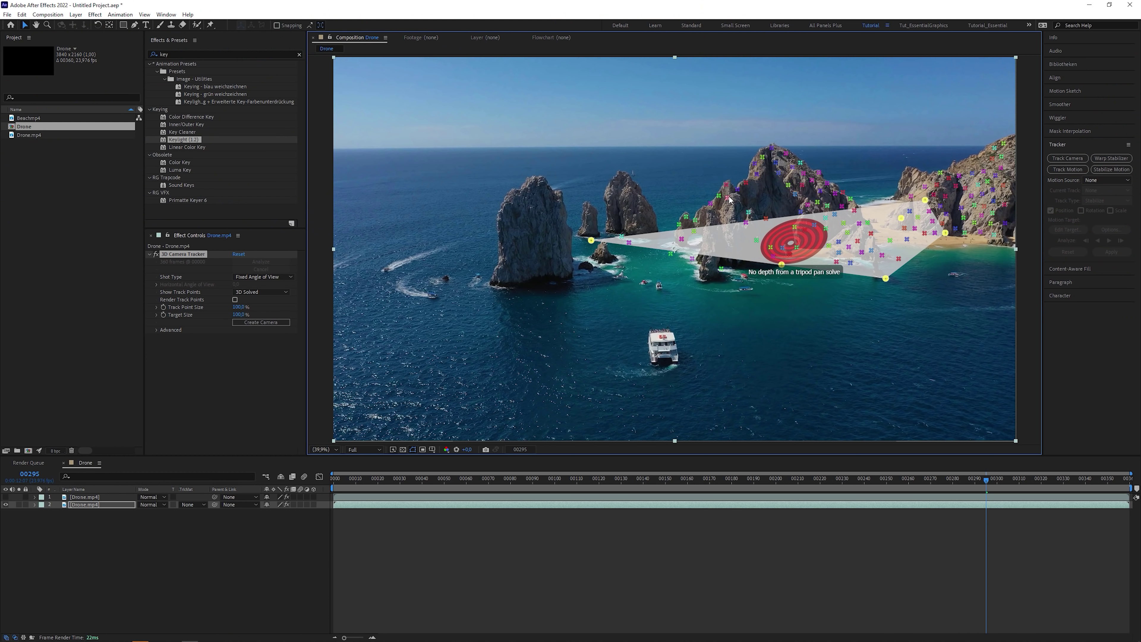
# Step: Preview the shot, then enable CC Power Pin and set the storm's twirl angle to -41.6°
pyautogui.click(619, 548)
pyautogui.moveTo(691, 477); pyautogui.dragTo(348, 453)
pyautogui.press('space')
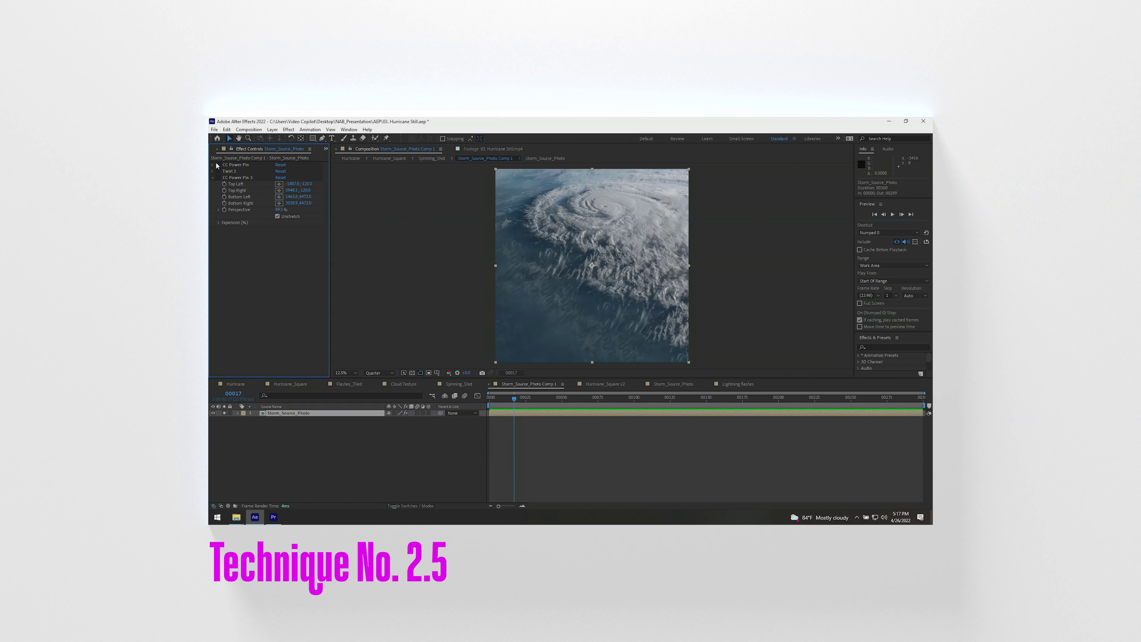
pyautogui.click(217, 165)
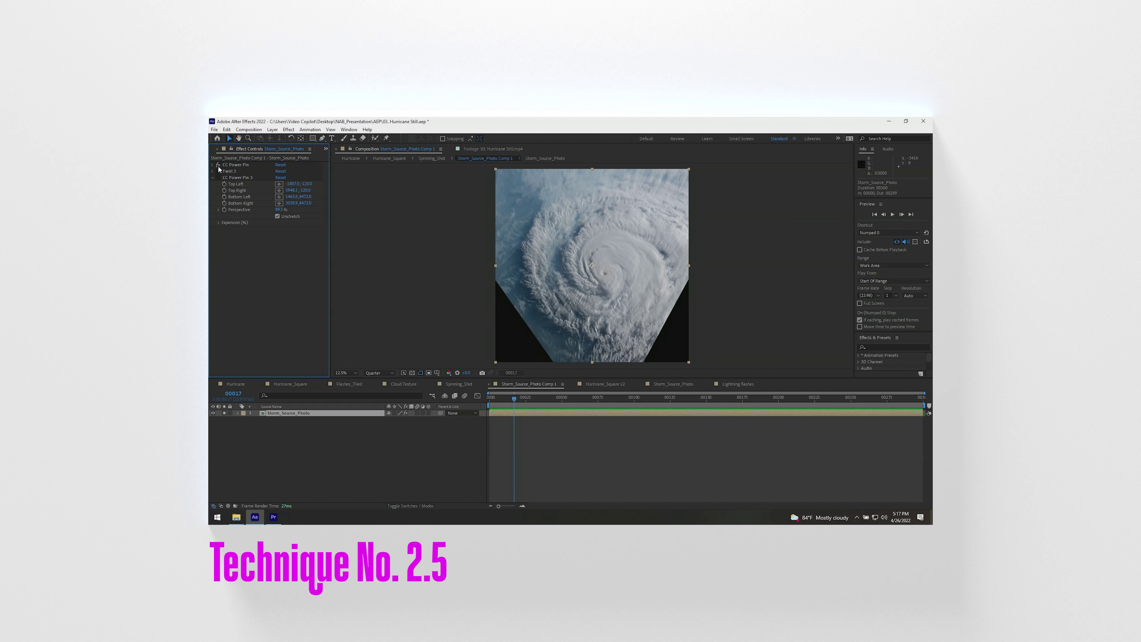
pyautogui.click(235, 166)
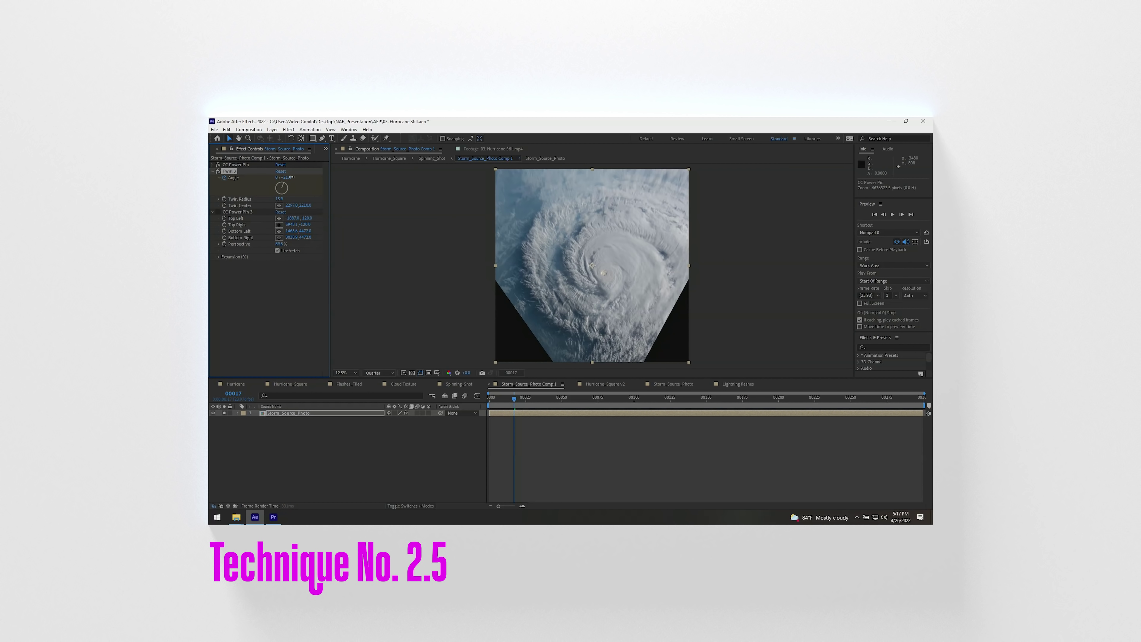
pyautogui.moveTo(292, 177); pyautogui.dragTo(270, 182)
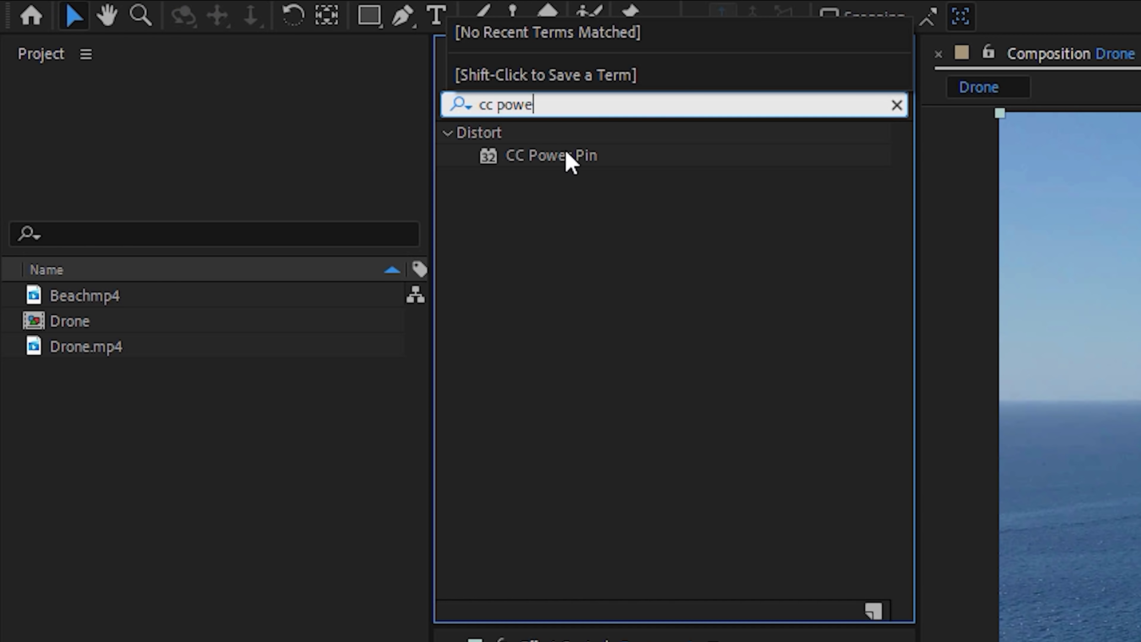
# Step: Apply CC Power Pin to Drone.mp4, enable Mocha Invert, and link Top Left and Top Right corners
pyautogui.click(566, 157)
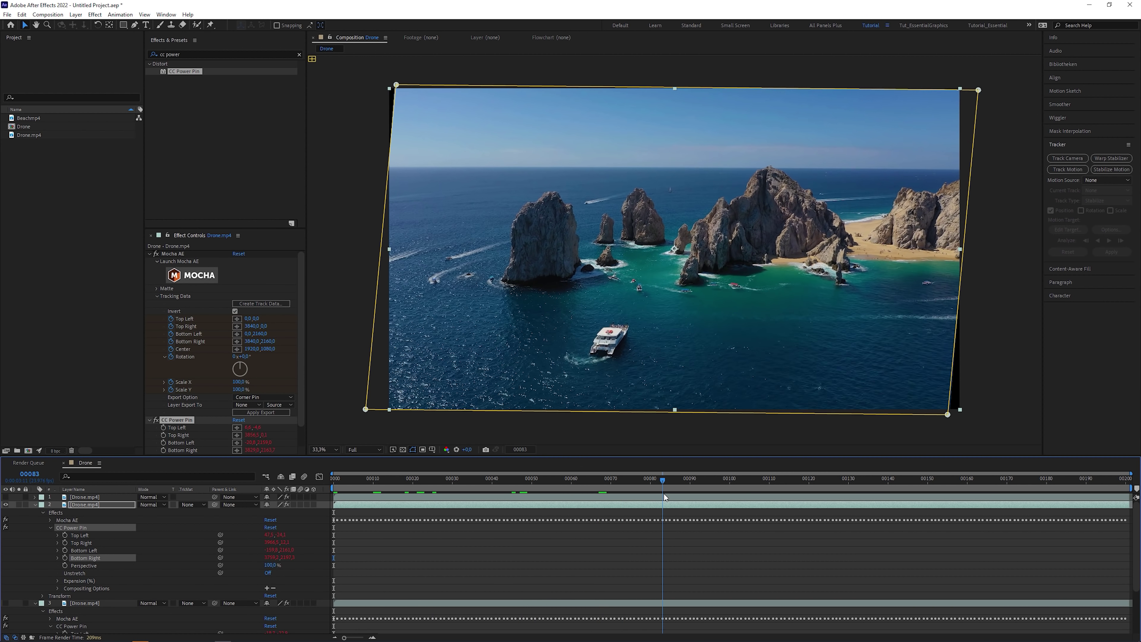
pyautogui.click(235, 311)
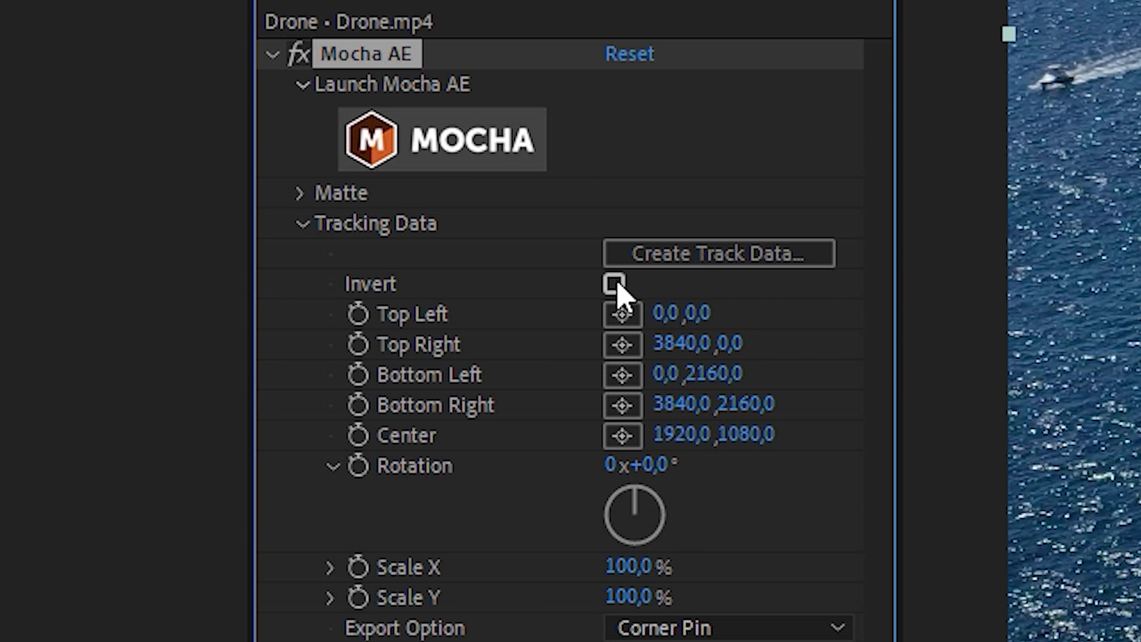
pyautogui.click(620, 283)
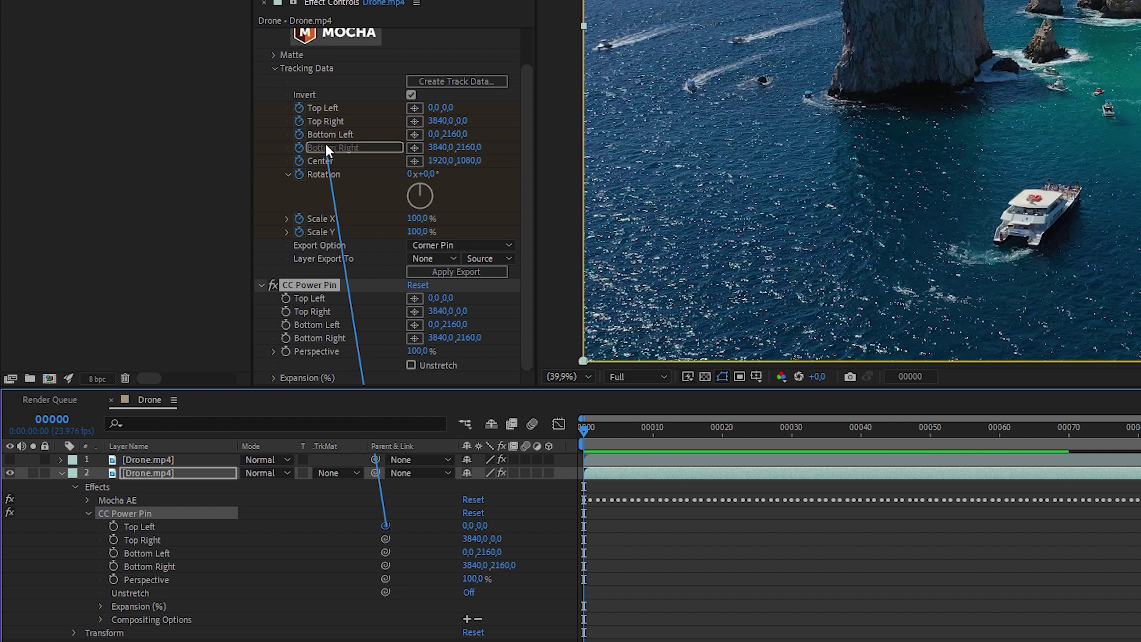
pyautogui.moveTo(327, 150); pyautogui.dragTo(328, 151)
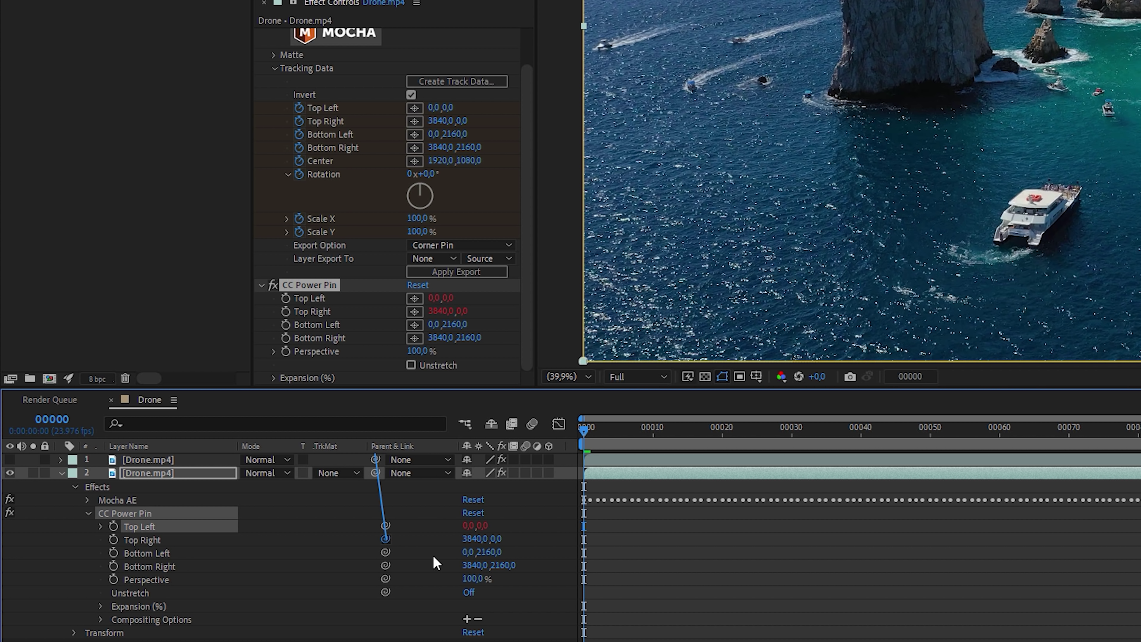
pyautogui.moveTo(386, 538); pyautogui.dragTo(331, 136)
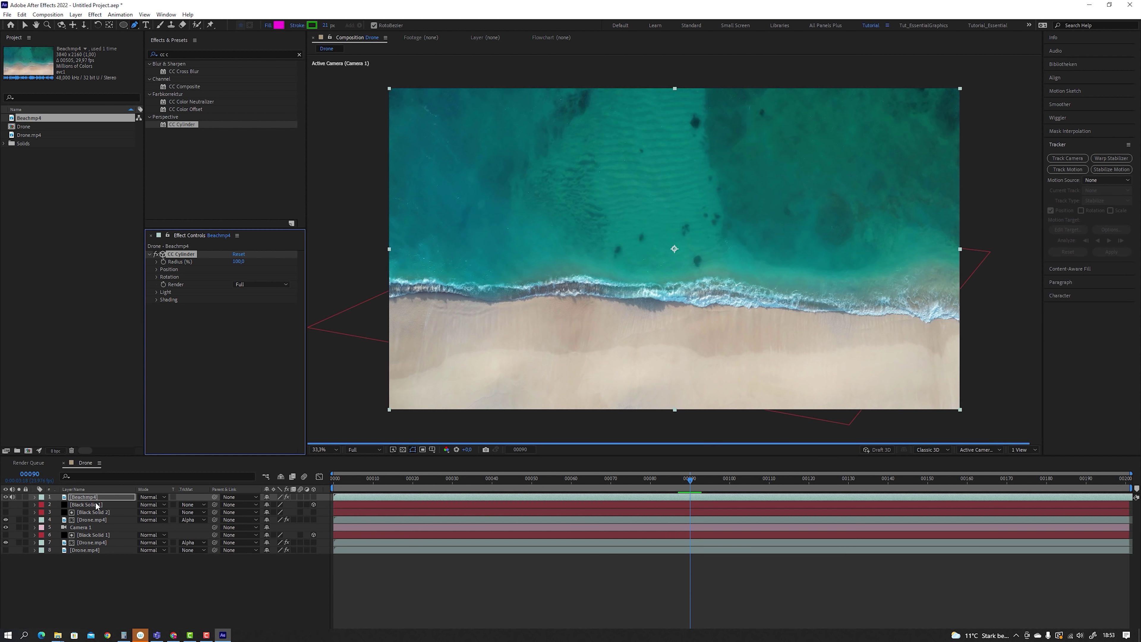
# Step: Select the Mocha AE and CC Power Pin effects on Drone.mp4 for copying
pyautogui.press('v')
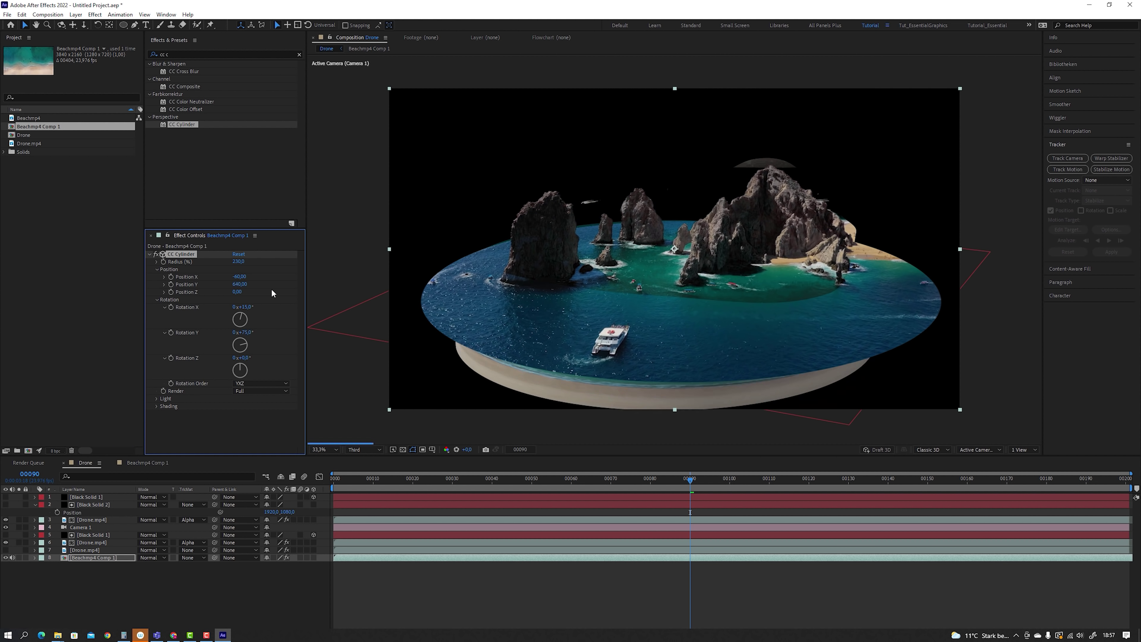
pyautogui.click(240, 262)
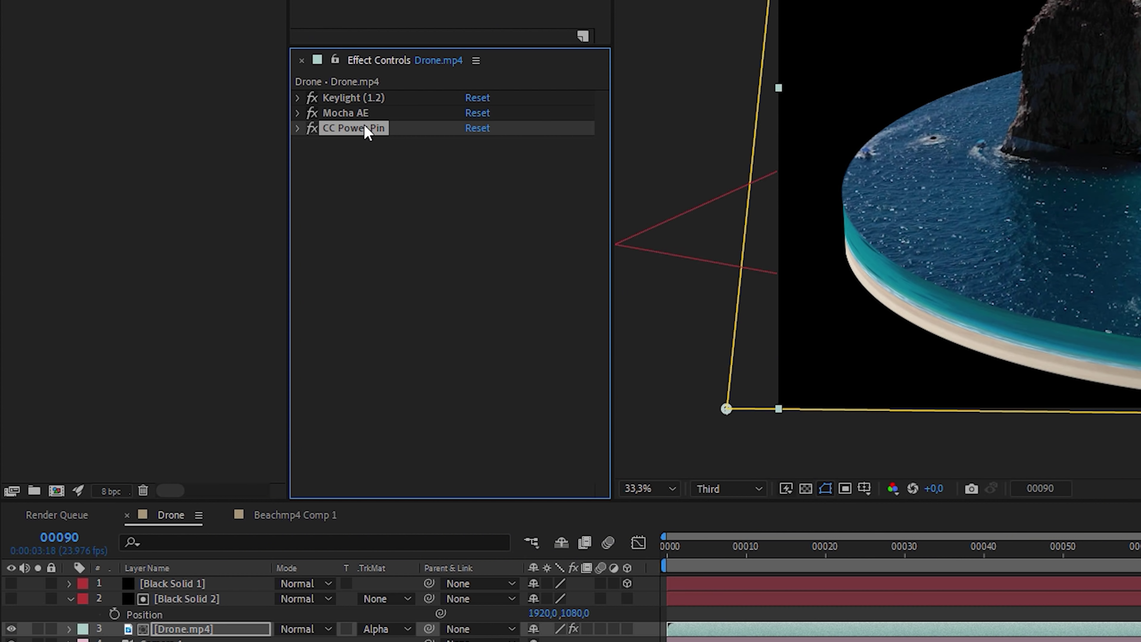
pyautogui.click(179, 261)
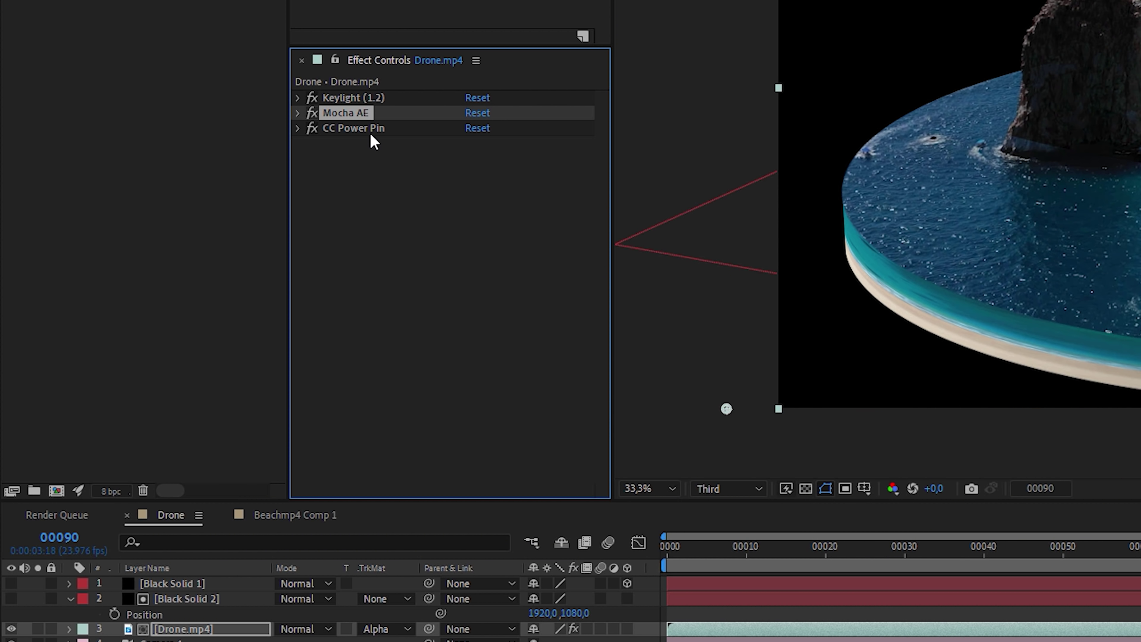
pyautogui.keyDown('shift'); pyautogui.click(362, 130); pyautogui.keyUp('shift')
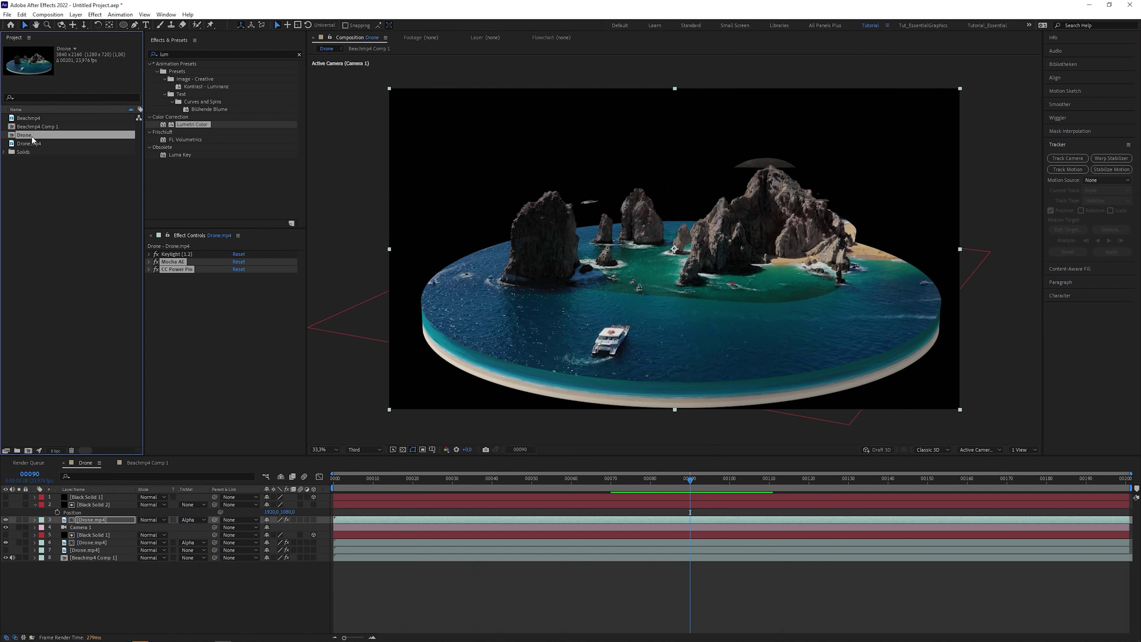
# Step: Nest the Drone comp in a new comp, paste the tracking effects, enable Unstretch and preview
pyautogui.moveTo(31, 453); pyautogui.dragTo(28, 450)
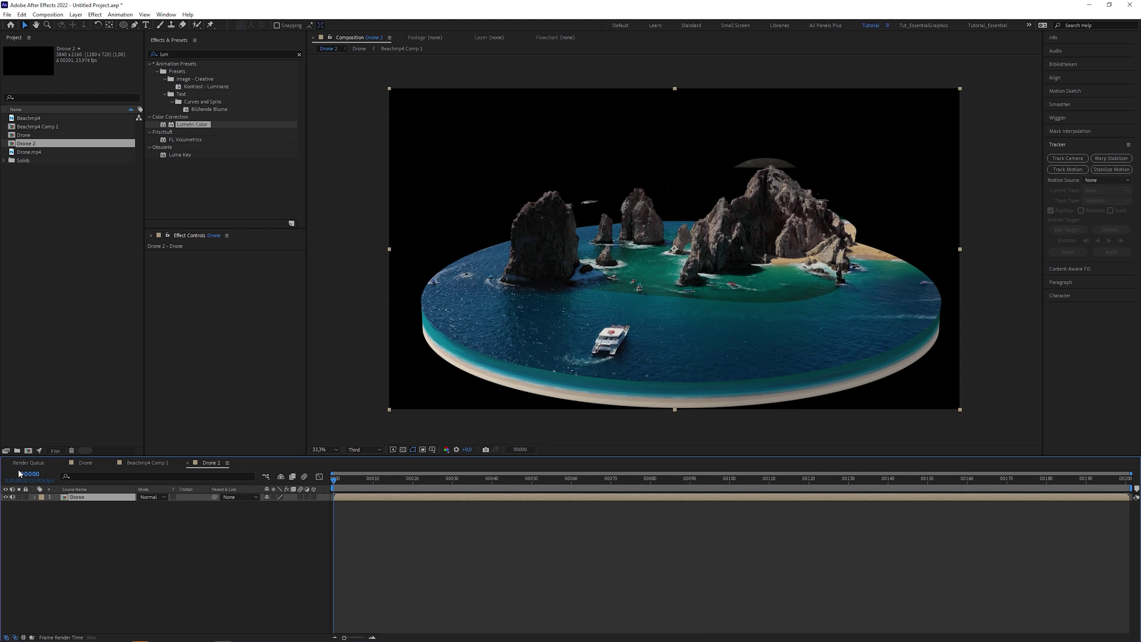
pyautogui.hotkey('ctrl', 'v')
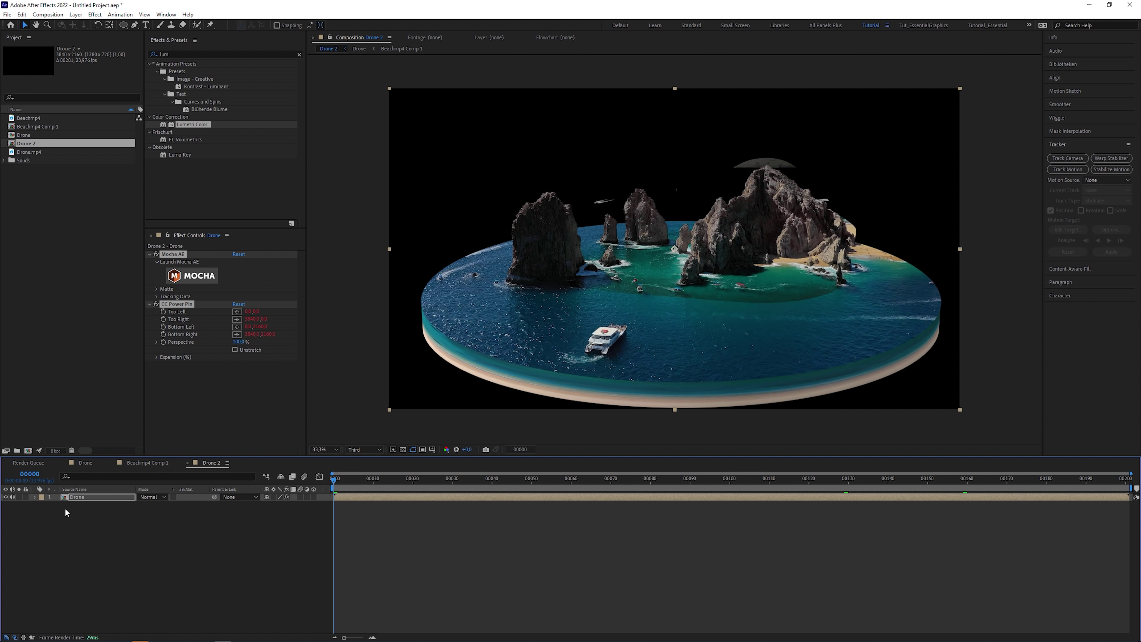
pyautogui.click(239, 359)
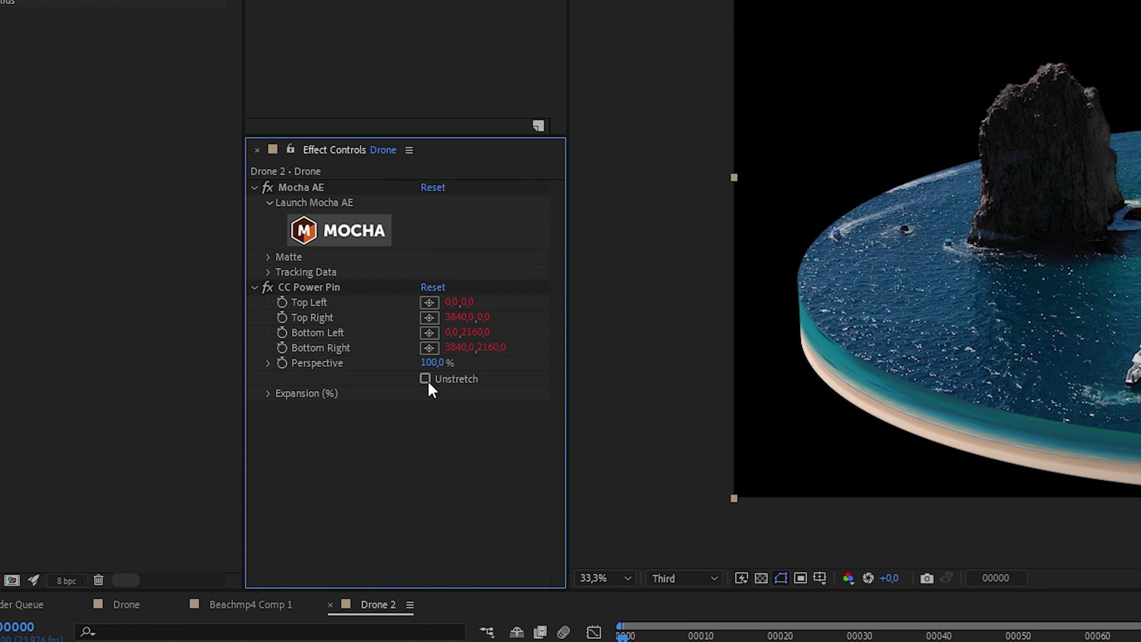
pyautogui.click(425, 379)
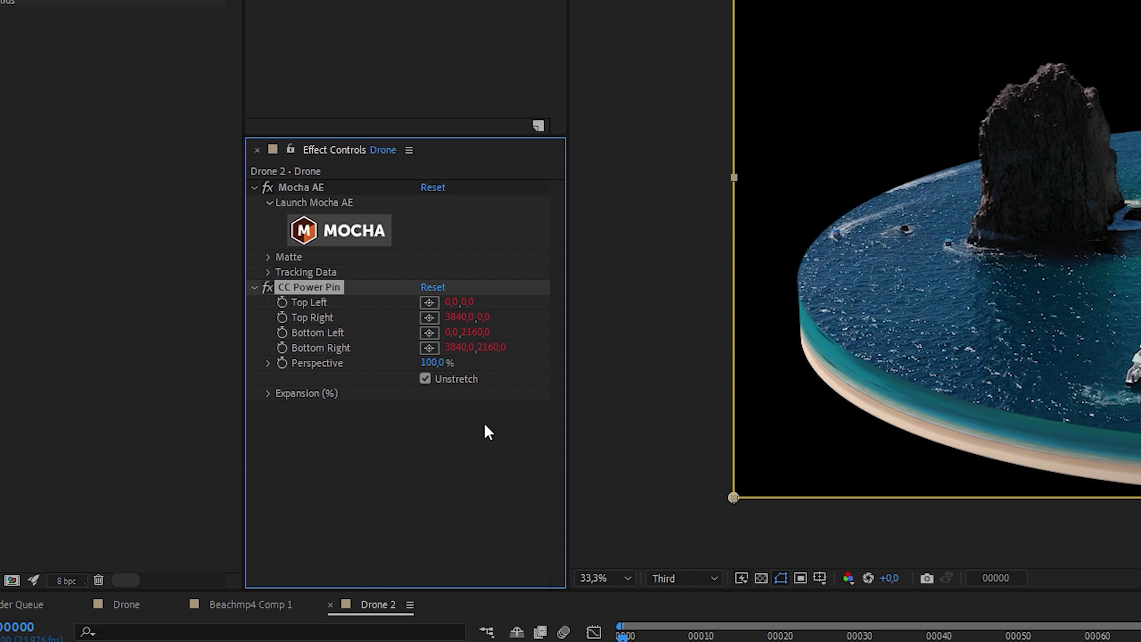
pyautogui.press('space')
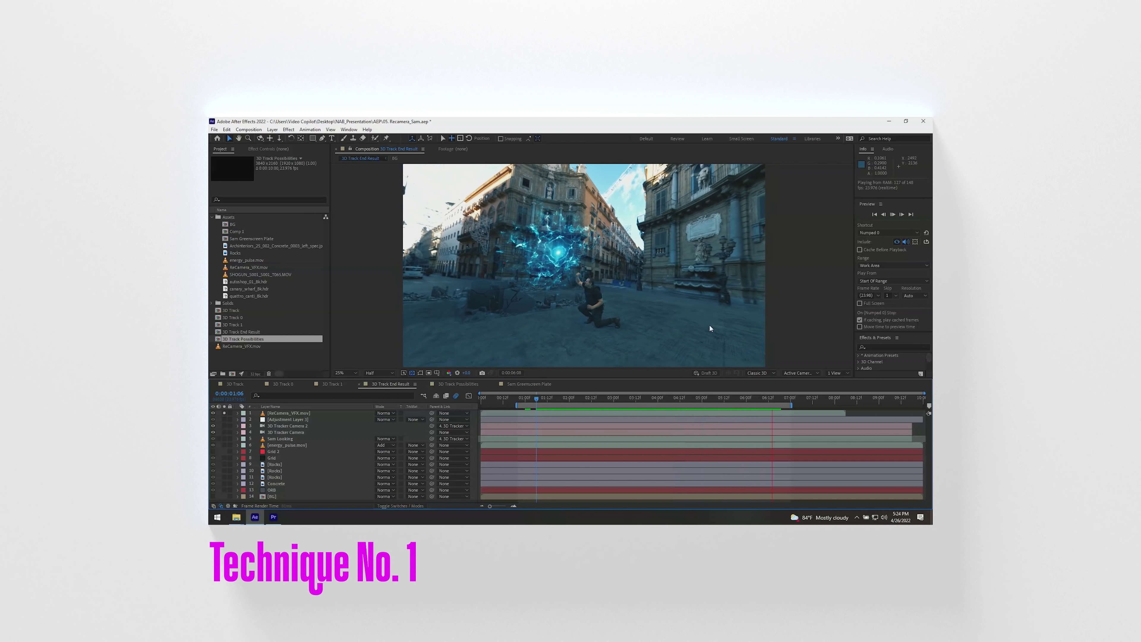
# Step: Enlarge the P1311078 composition viewer for playback
pyautogui.press('`')
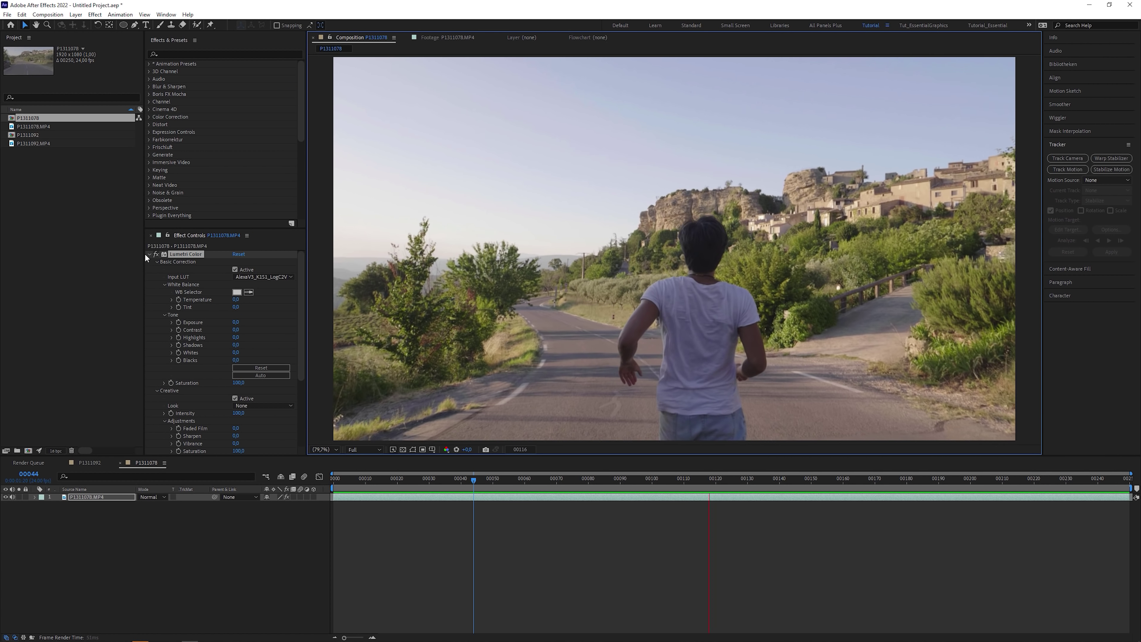
# Step: Camera-track the running shot, then scrub and play it to check the magenta TEST text
pyautogui.click(148, 254)
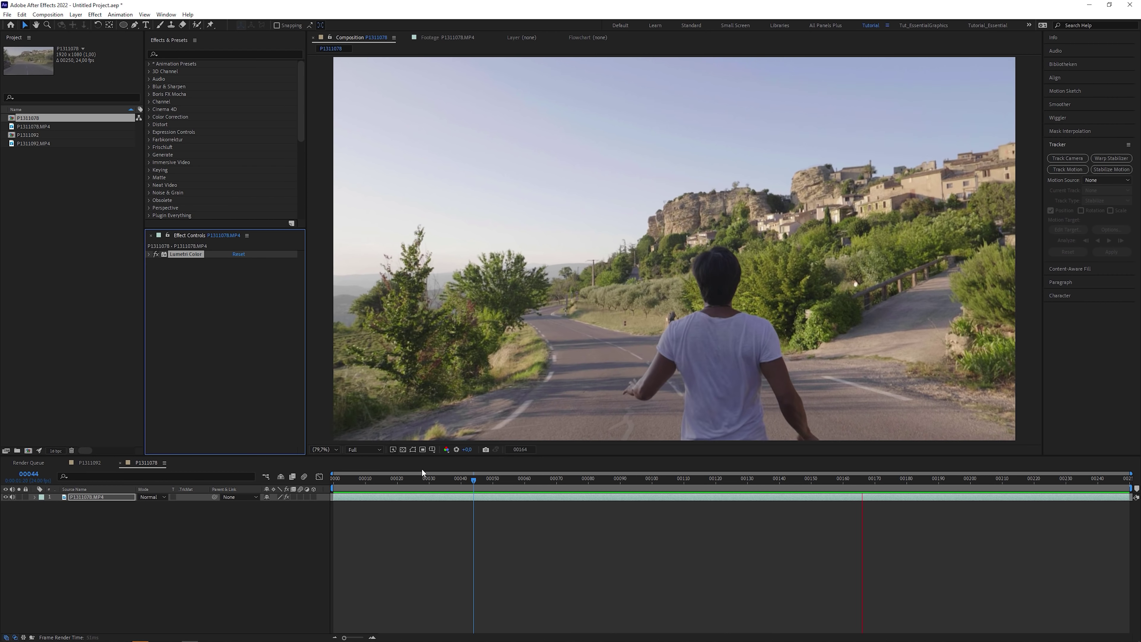
pyautogui.click(1067, 158)
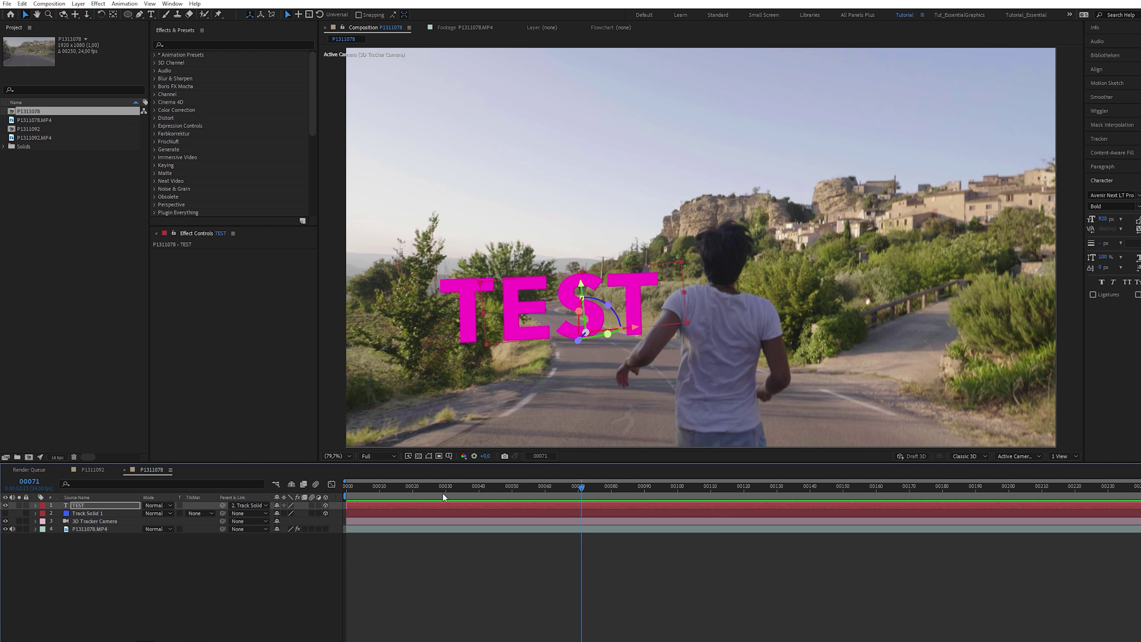
pyautogui.press('space')
pyautogui.moveTo(457, 492); pyautogui.dragTo(346, 490)
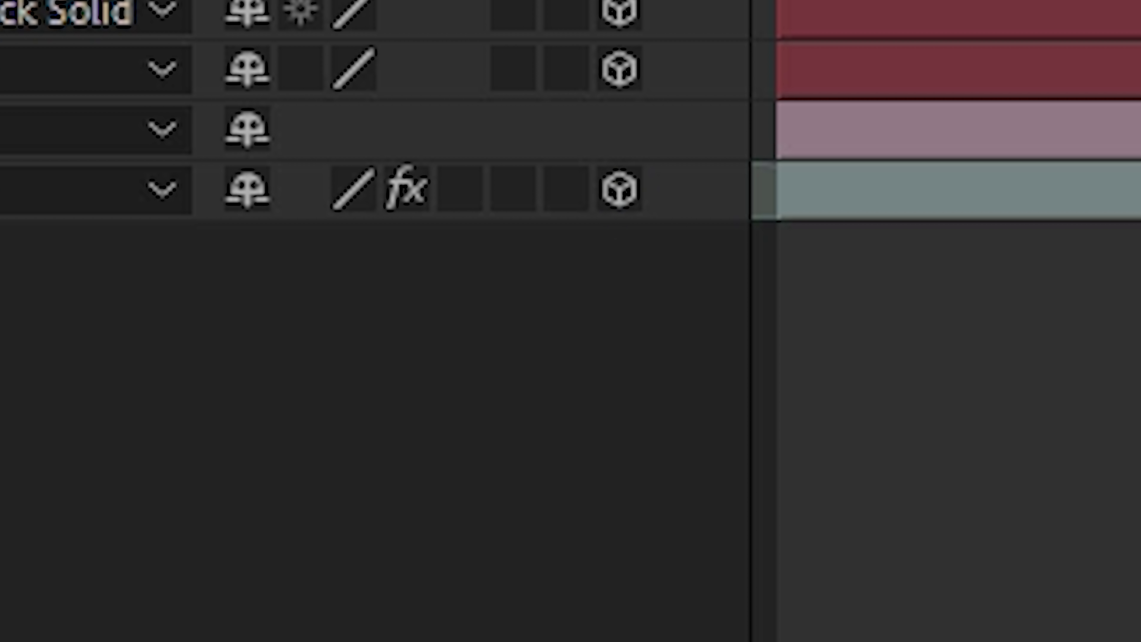
pyautogui.press('space')
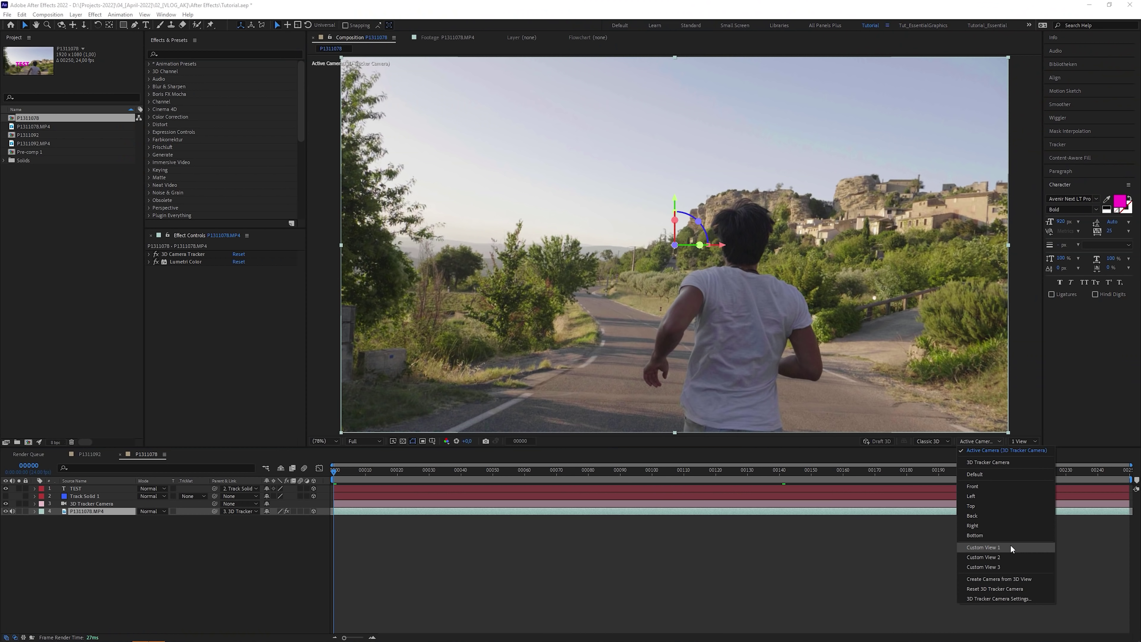
# Step: Move the duplicate tracker camera to the top and clear its Position and Orientation keyframes
pyautogui.click(1009, 544)
pyautogui.moveTo(347, 471); pyautogui.dragTo(774, 486)
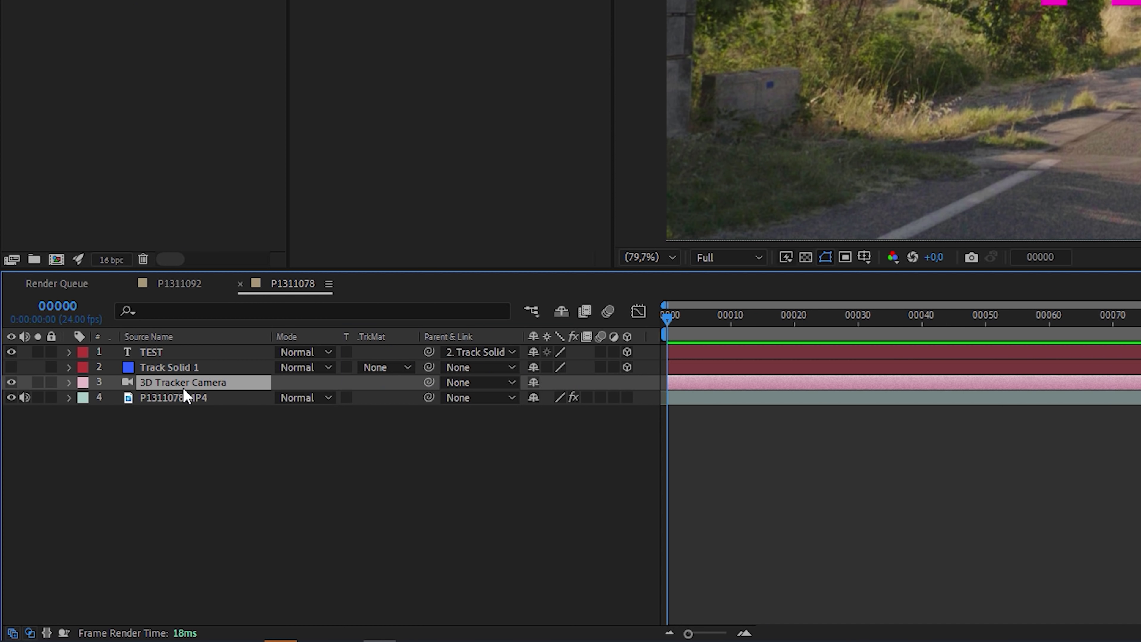
pyautogui.moveTo(195, 390); pyautogui.dragTo(211, 362)
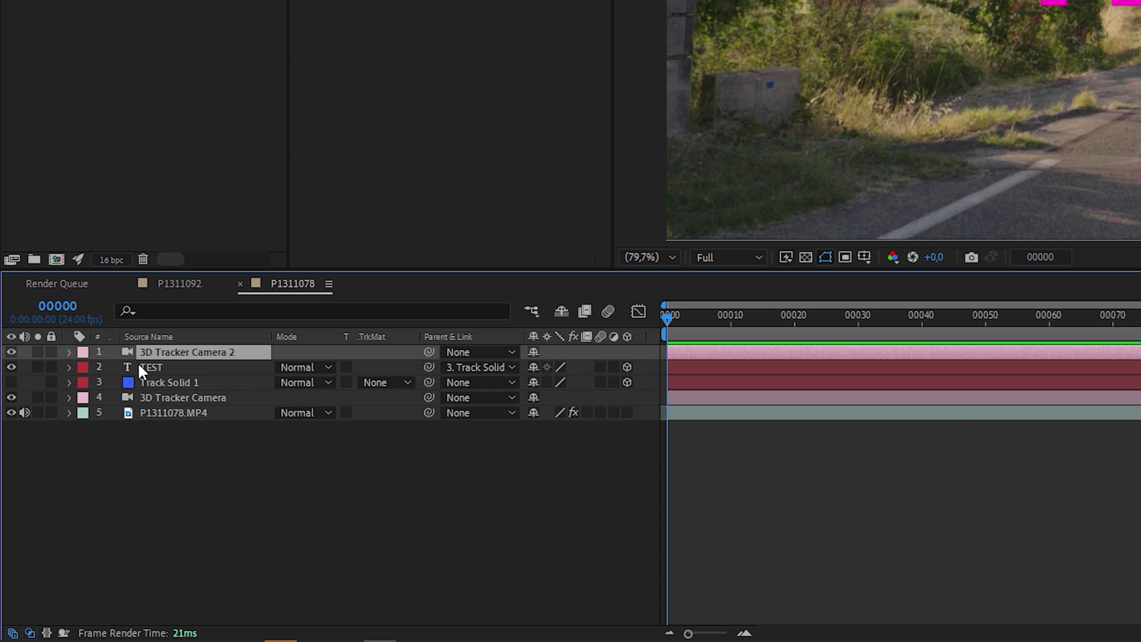
pyautogui.press('u')
pyautogui.click(115, 369)
pyautogui.click(117, 382)
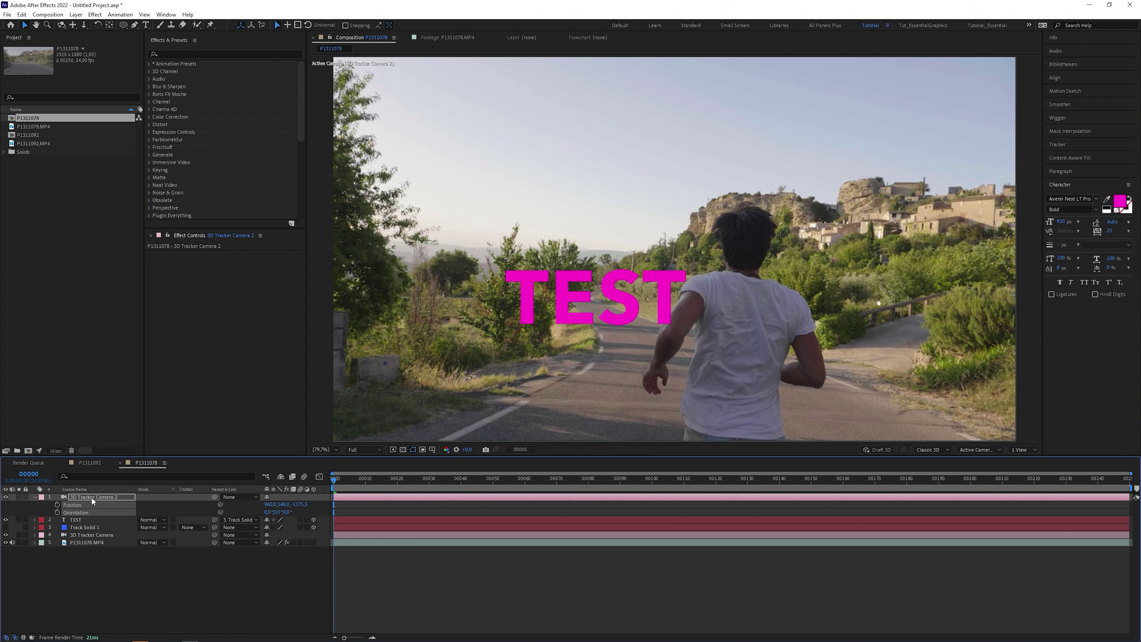
# Step: Parent Camera 2 to 3D Tracker Camera and keyframe an upward X Rotation tilt and zoom-in at frame 95
pyautogui.moveTo(214, 496); pyautogui.dragTo(188, 507)
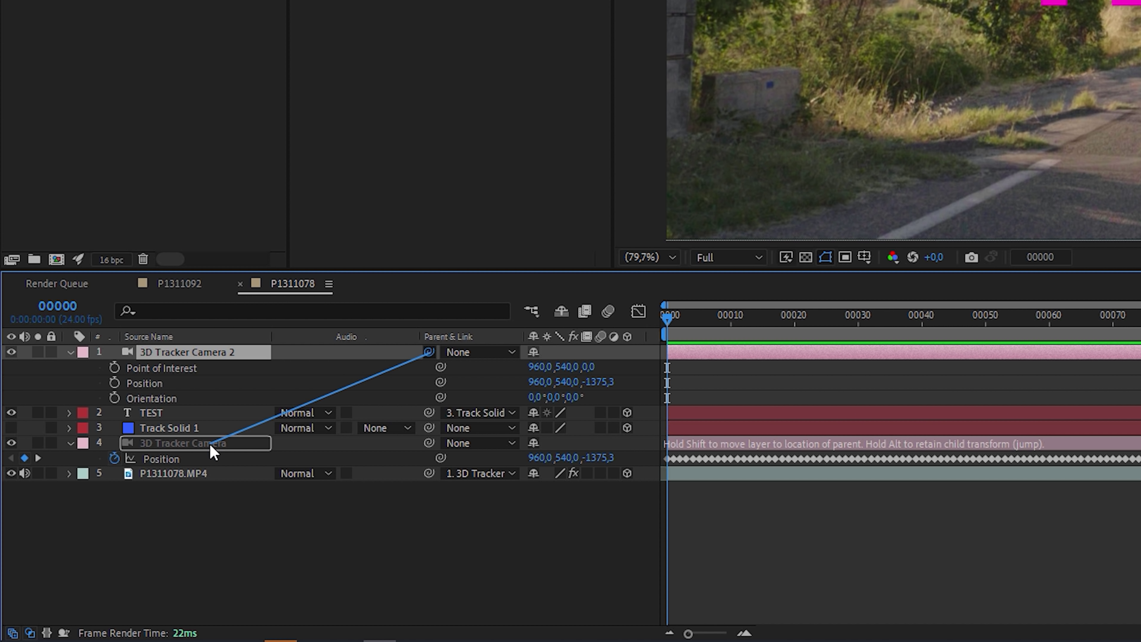
pyautogui.moveTo(209, 442); pyautogui.dragTo(209, 442)
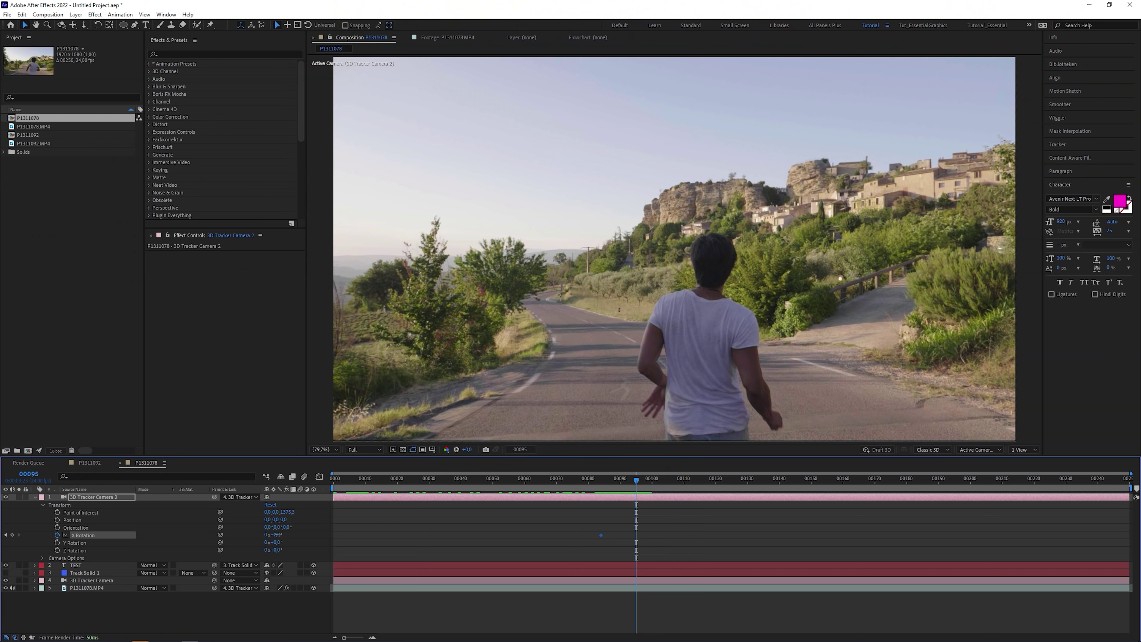
pyautogui.moveTo(284, 534); pyautogui.dragTo(282, 534)
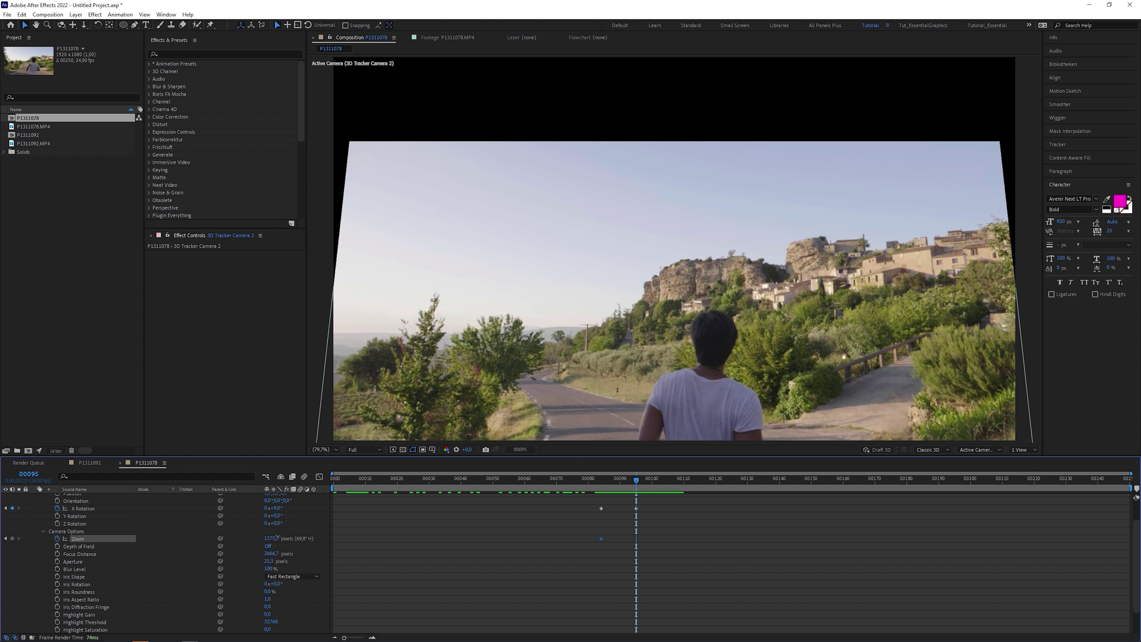
pyautogui.moveTo(277, 537); pyautogui.dragTo(442, 524)
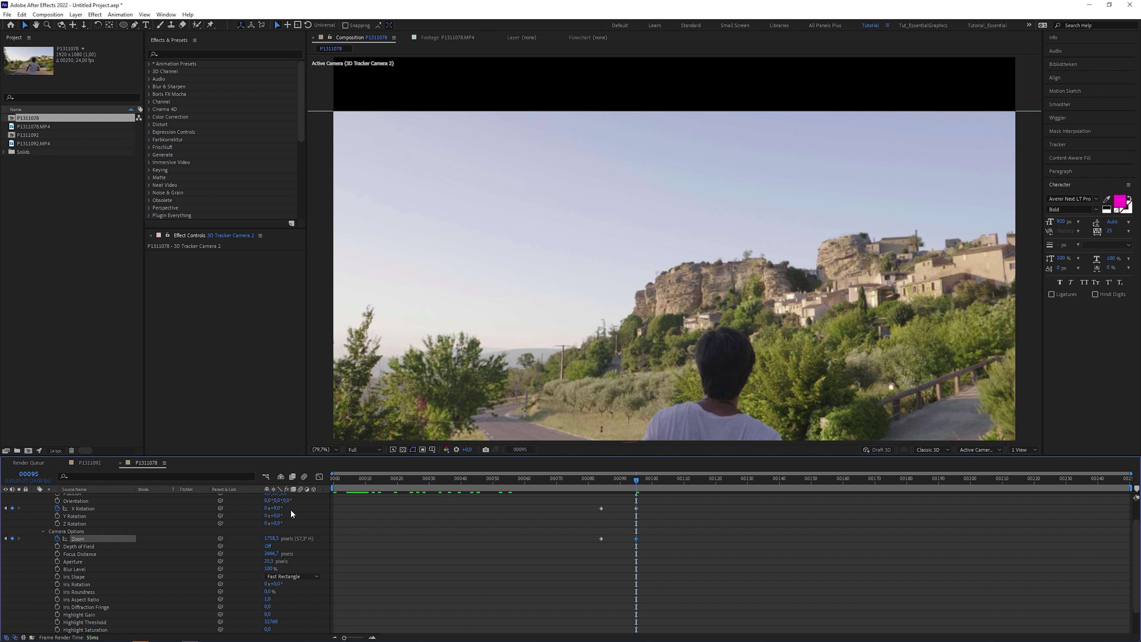
pyautogui.moveTo(278, 508); pyautogui.dragTo(281, 509)
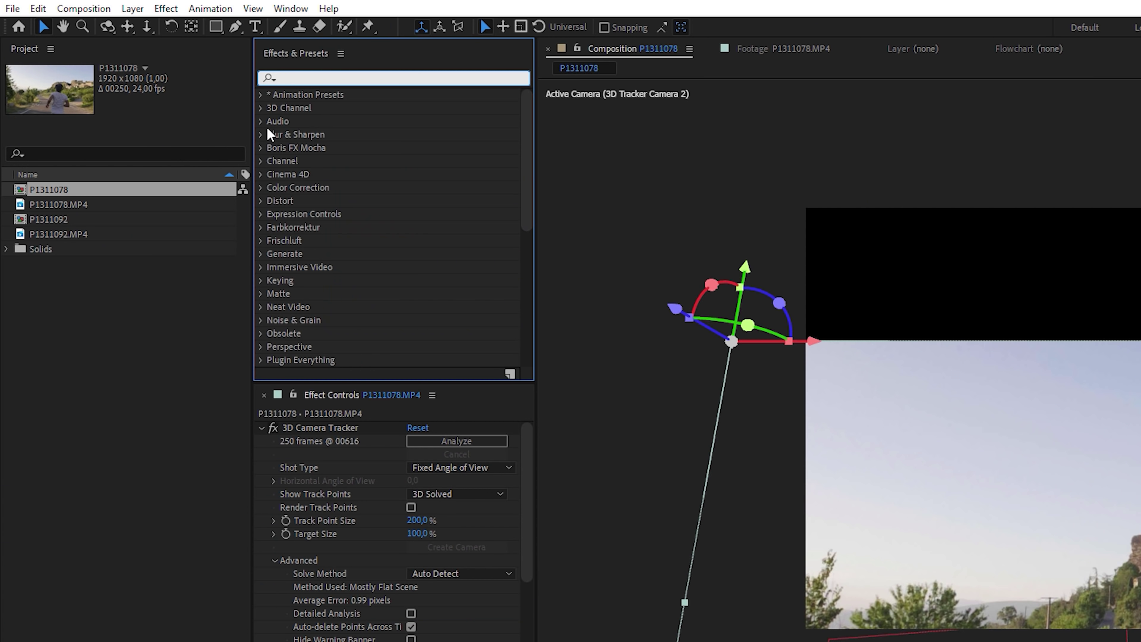
# Step: Apply CC RepeTile, found by searching 'rep', and set its Tiling mode to Unfold
pyautogui.write('rep')
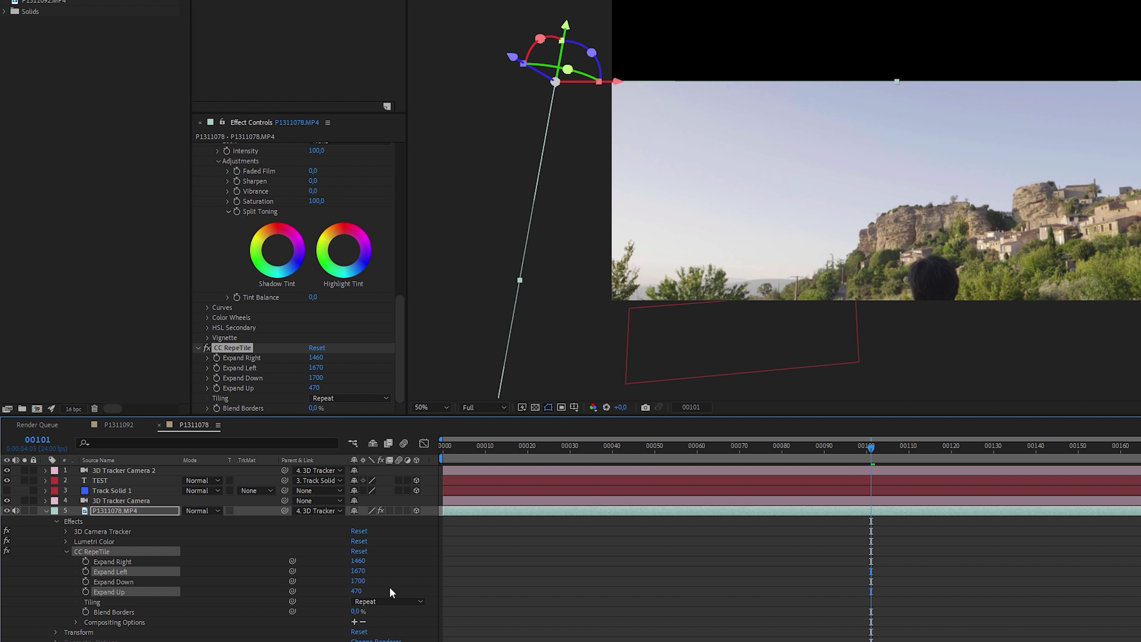
pyautogui.click(384, 601)
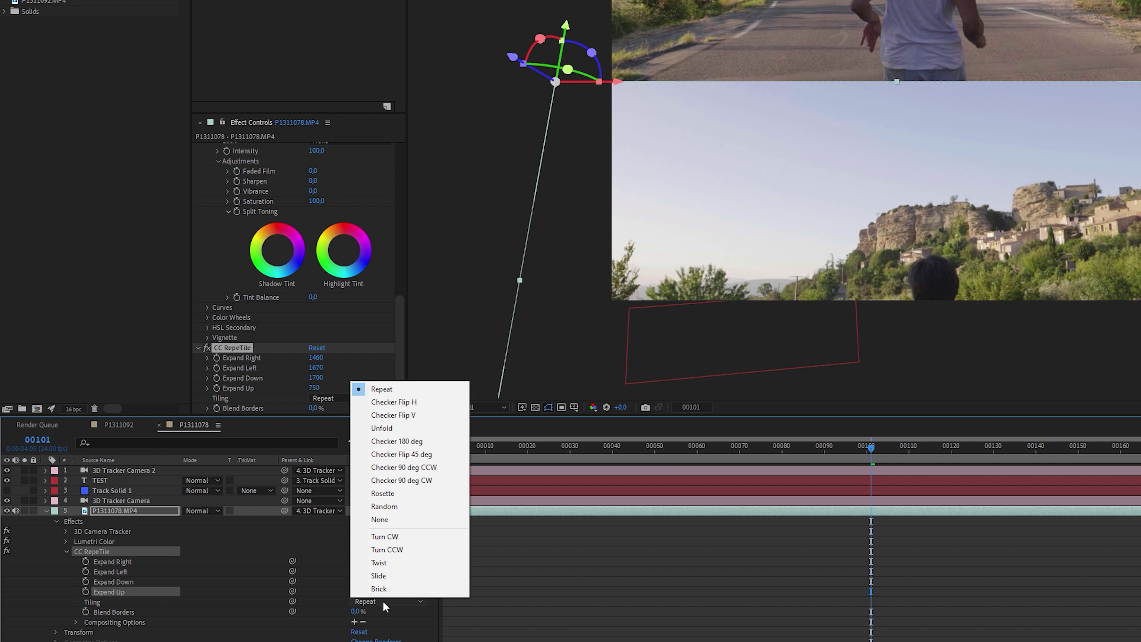
pyautogui.click(386, 427)
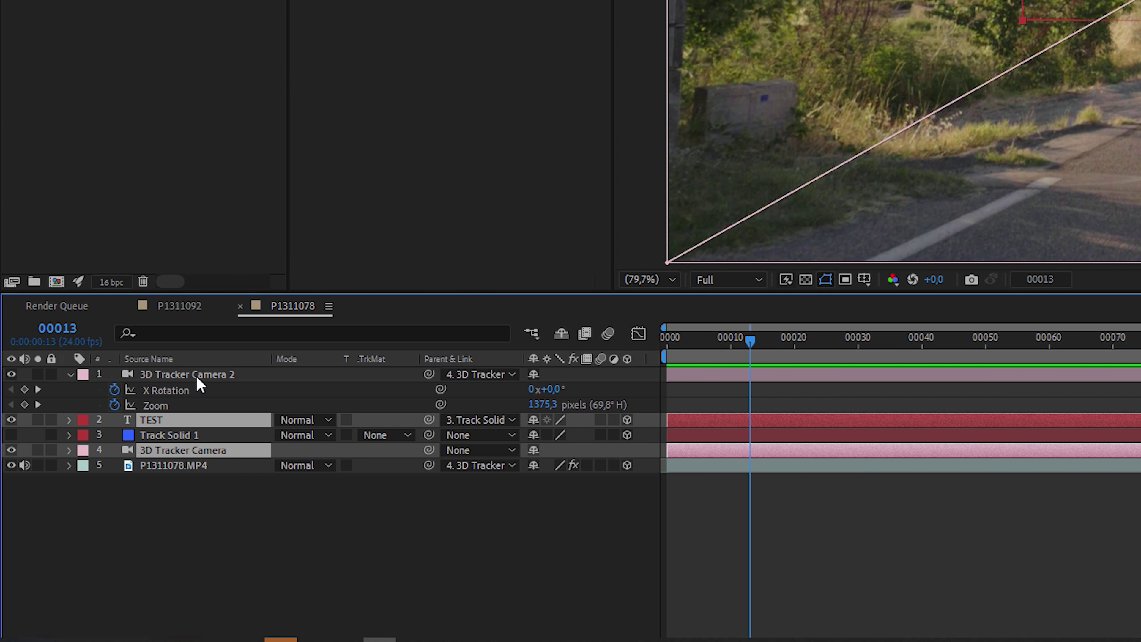
# Step: Pre-compose the new camera and text layers into Pre-comp 1 and retype the title as LOOK UP
pyautogui.moveTo(197, 382)
pyautogui.mouseDown()
pyautogui.moveTo(203, 403)
pyautogui.moveTo(208, 380)
pyautogui.moveTo(196, 379)
pyautogui.mouseUp()
pyautogui.hotkey('ctrl', 'shift', 'c')
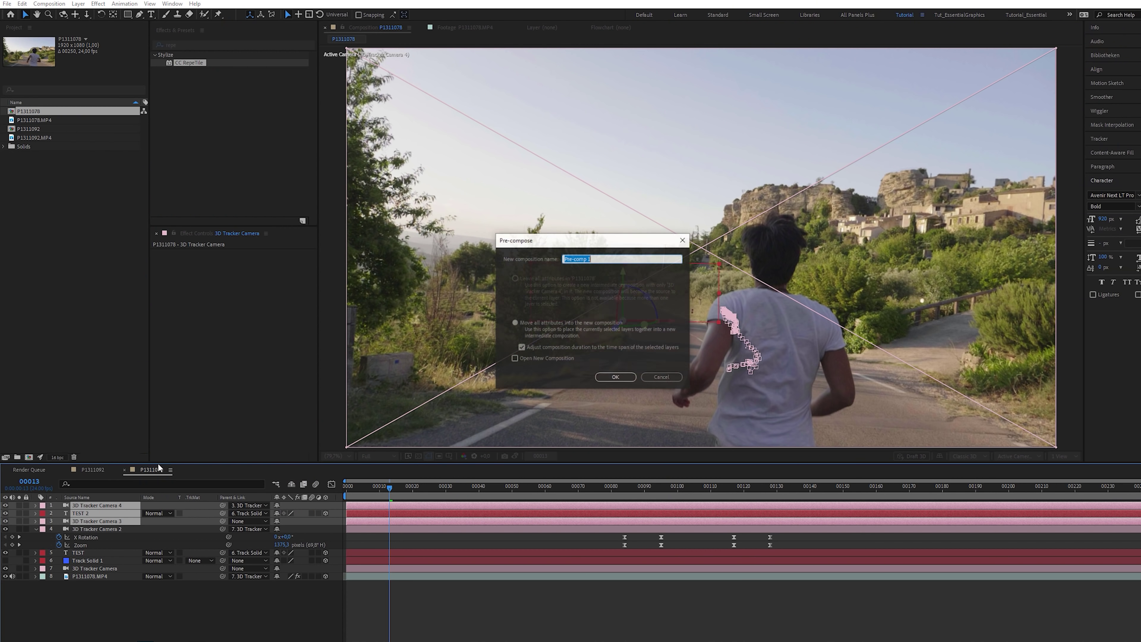
pyautogui.press('Return')
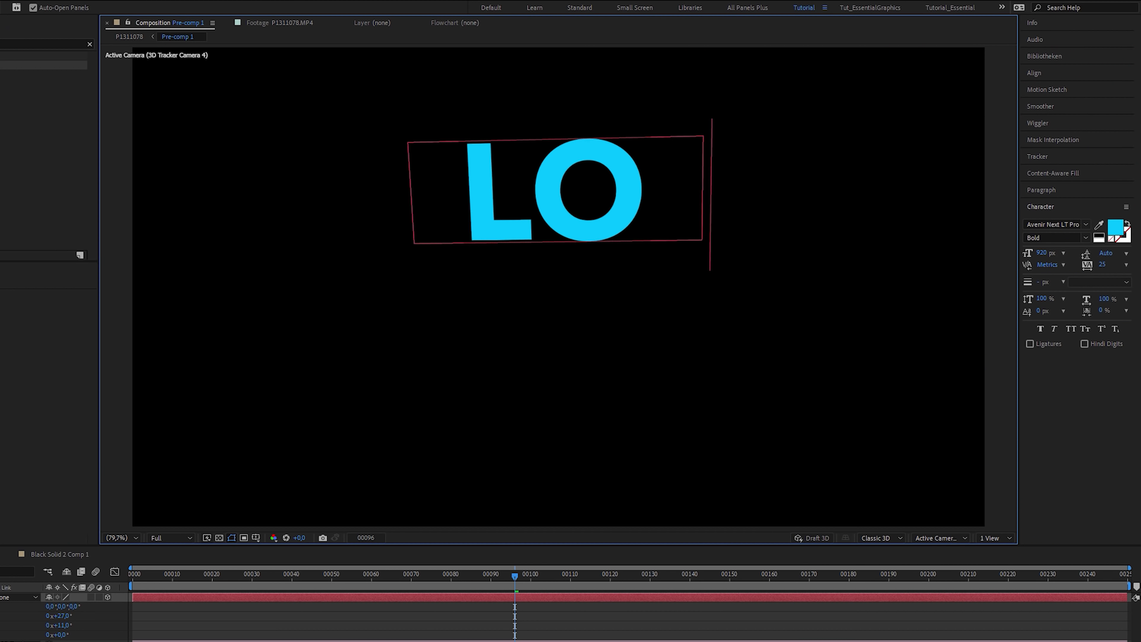
pyautogui.write('OK UP')
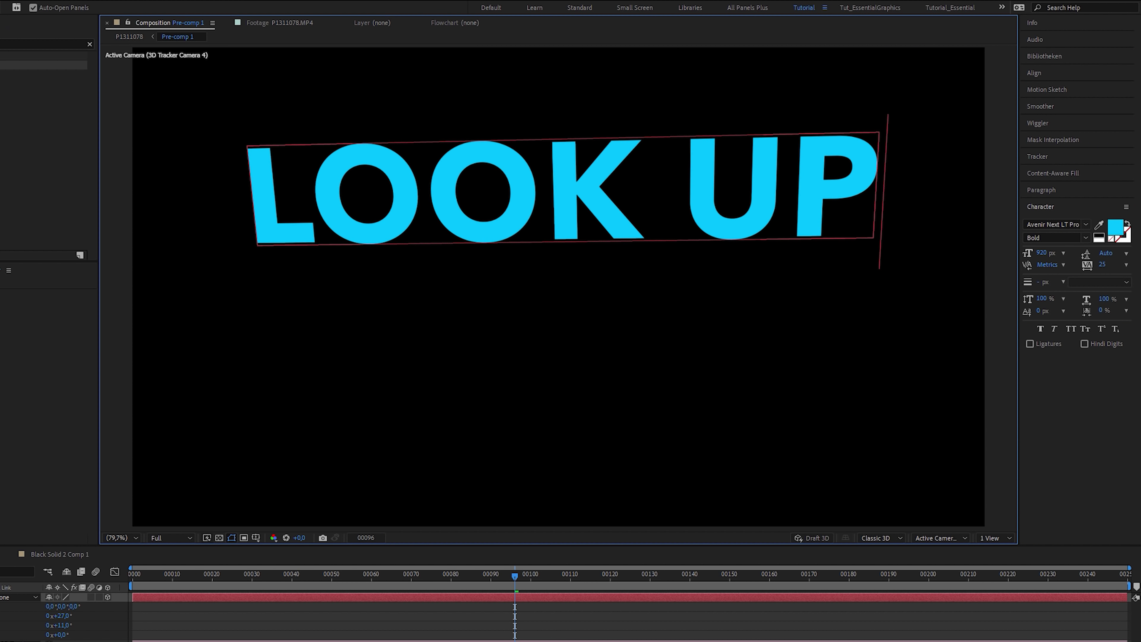